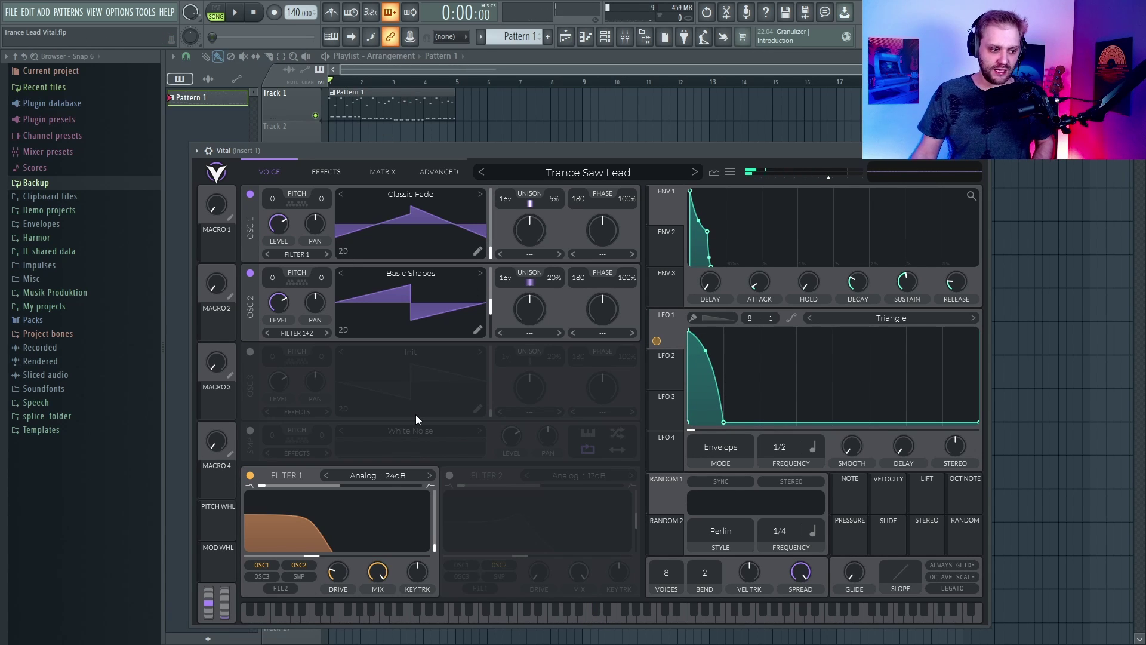
Step: Play the pattern to audition the Trance Saw Lead preset while trying out filter 1, and stop playback
key(space)
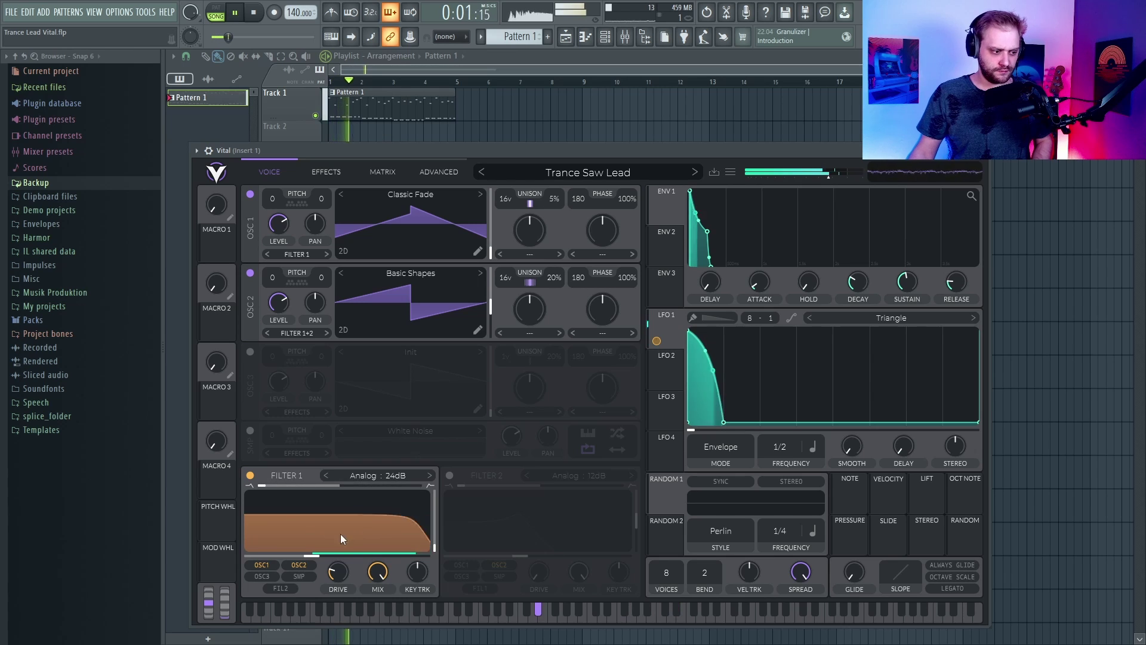
drag(302, 555, 337, 499)
drag(337, 542, 337, 500)
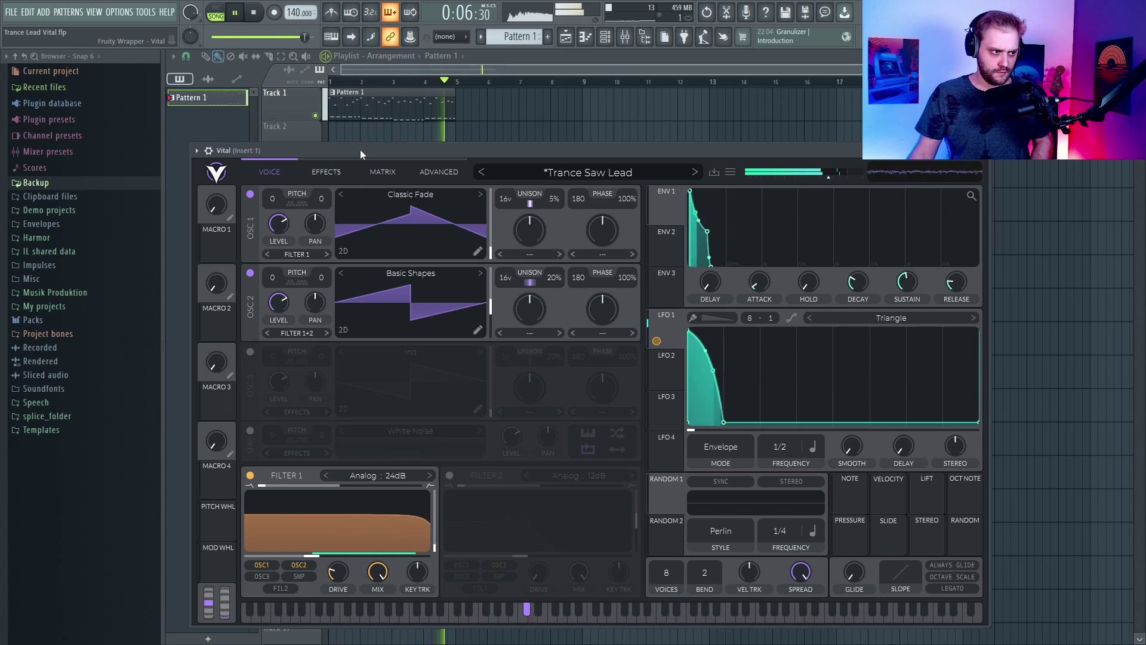
key(space)
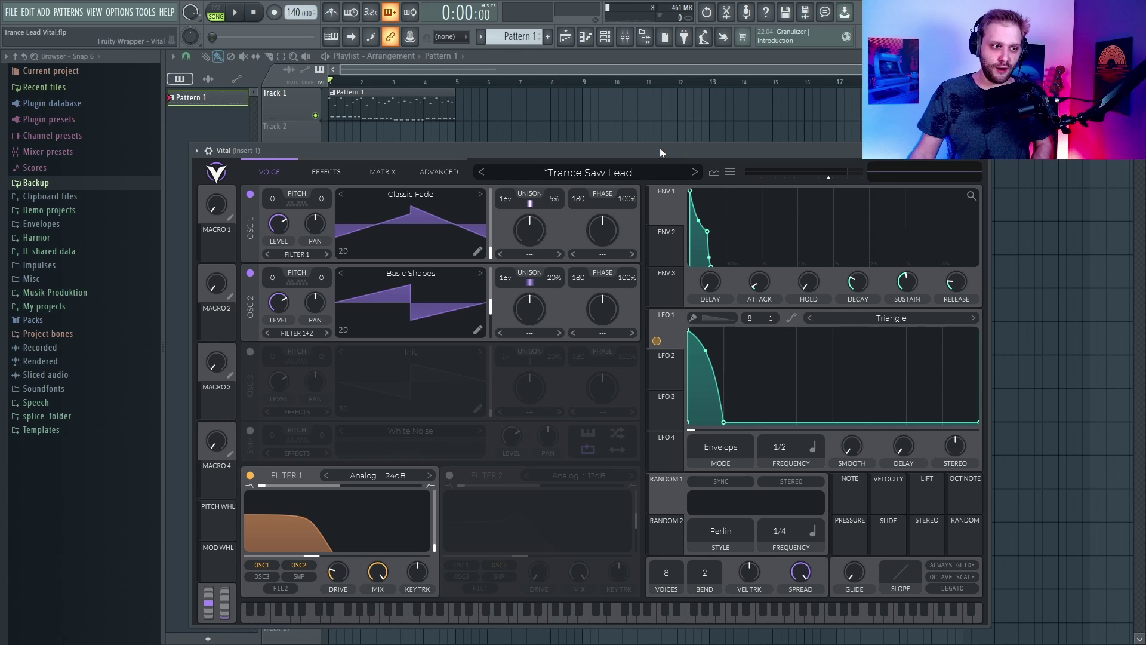
Step: Initialize the preset and load the Classic Fade wavetable into oscillator 1
click(730, 172)
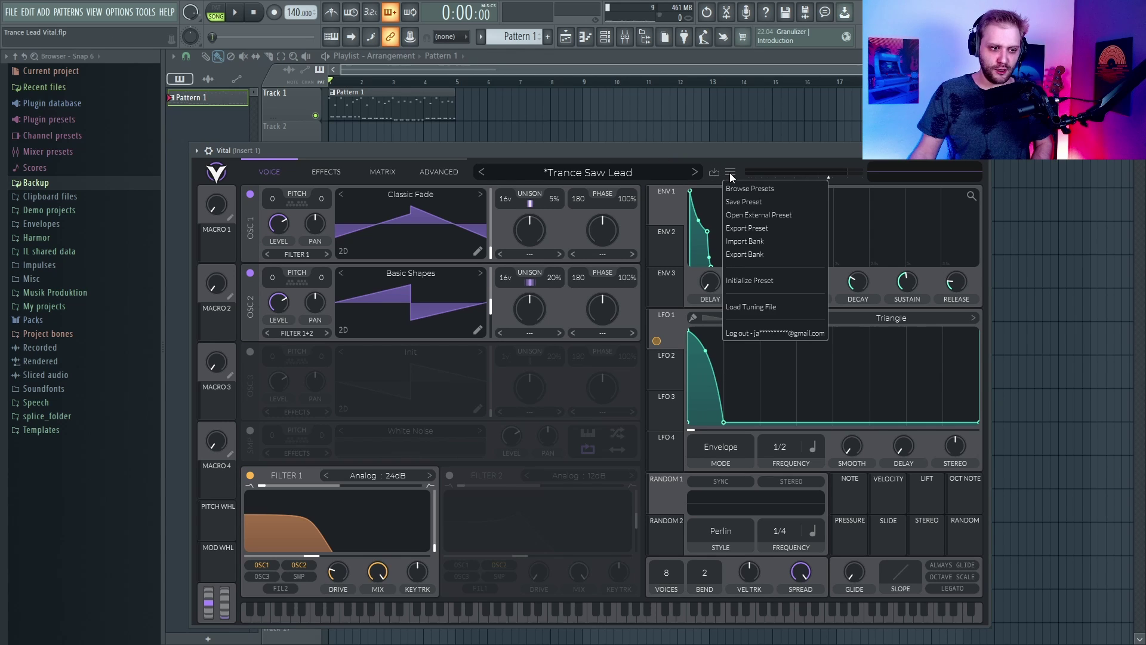
click(780, 282)
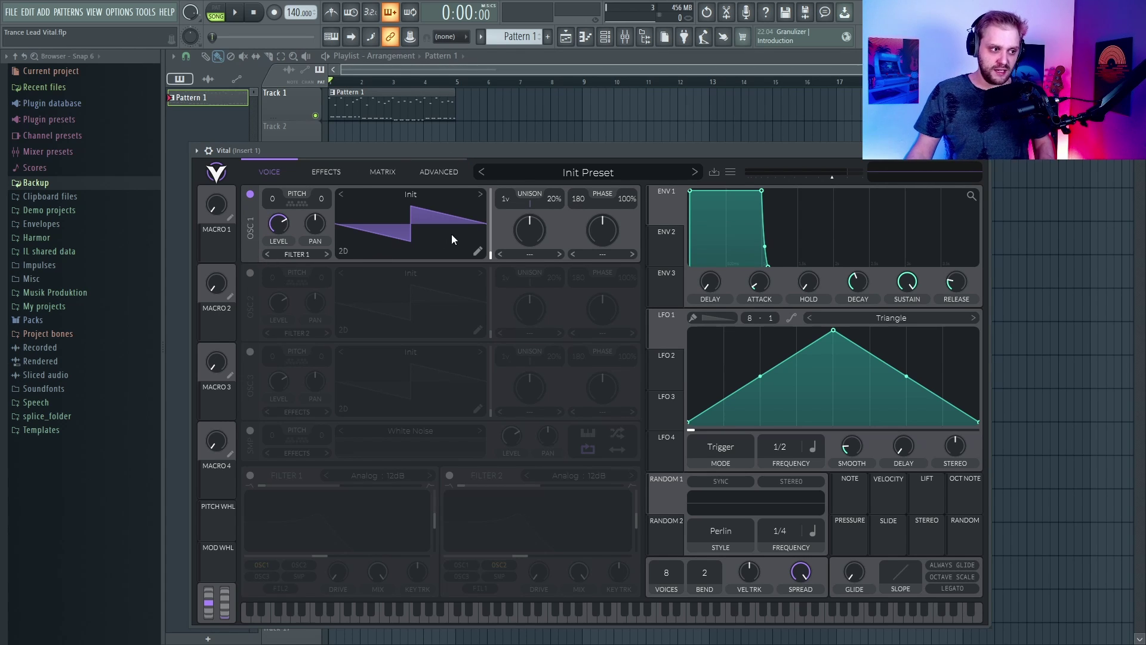
click(406, 193)
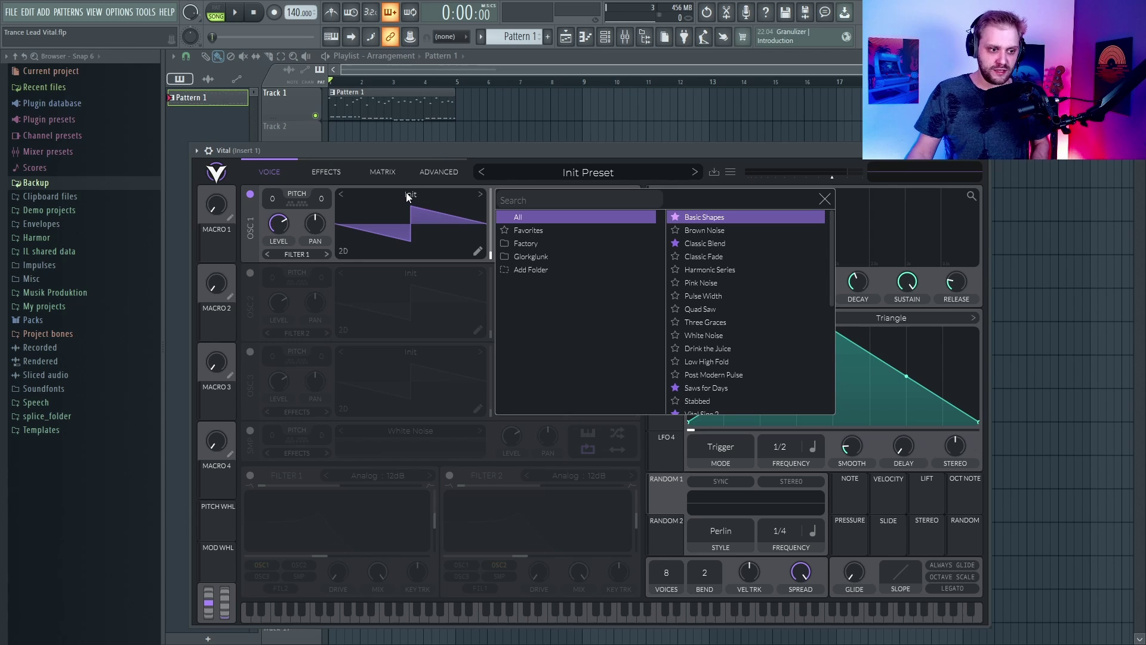
click(712, 258)
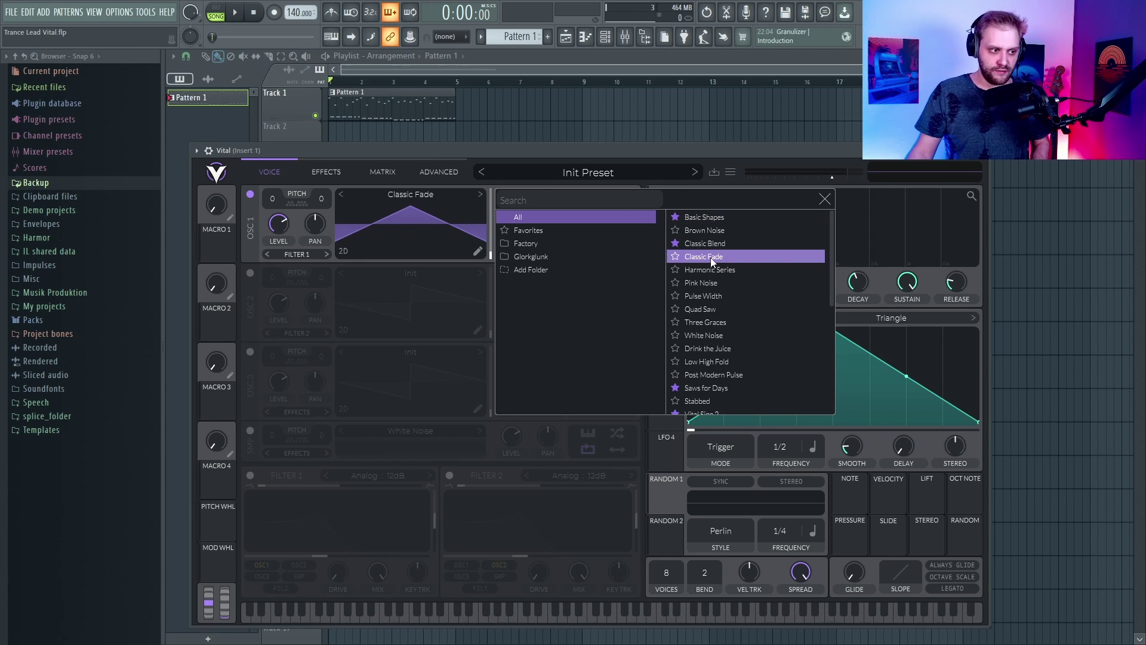
click(824, 200)
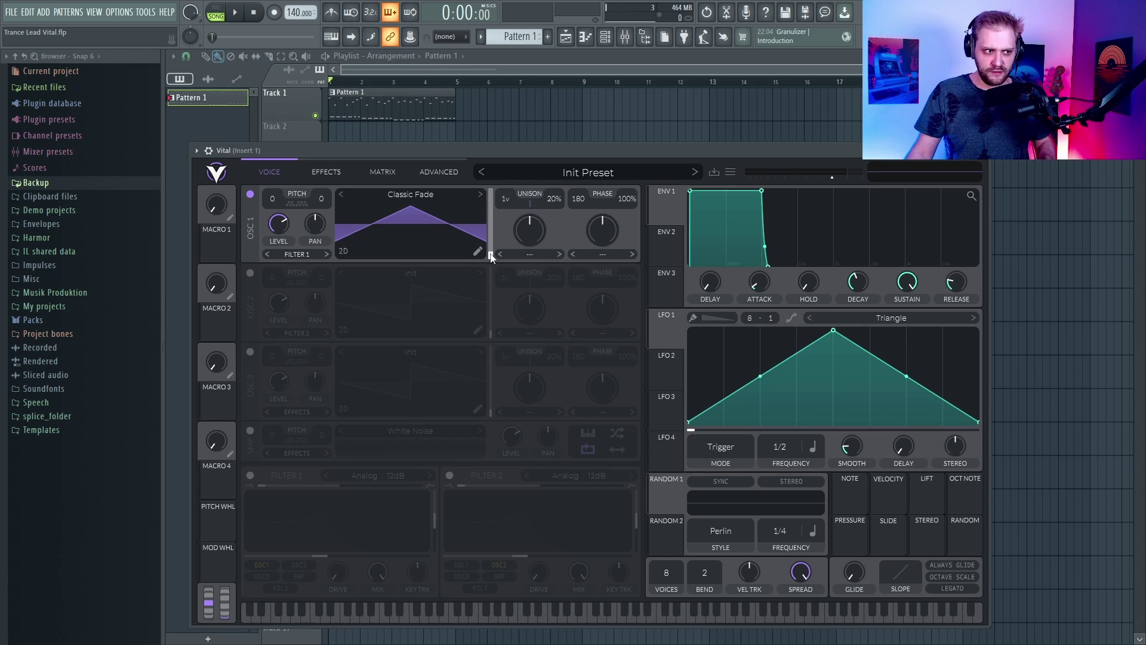
Step: Raise oscillator 1's wavetable position slightly and set its unison to 16 voices with 5% detune
drag(490, 256, 494, 249)
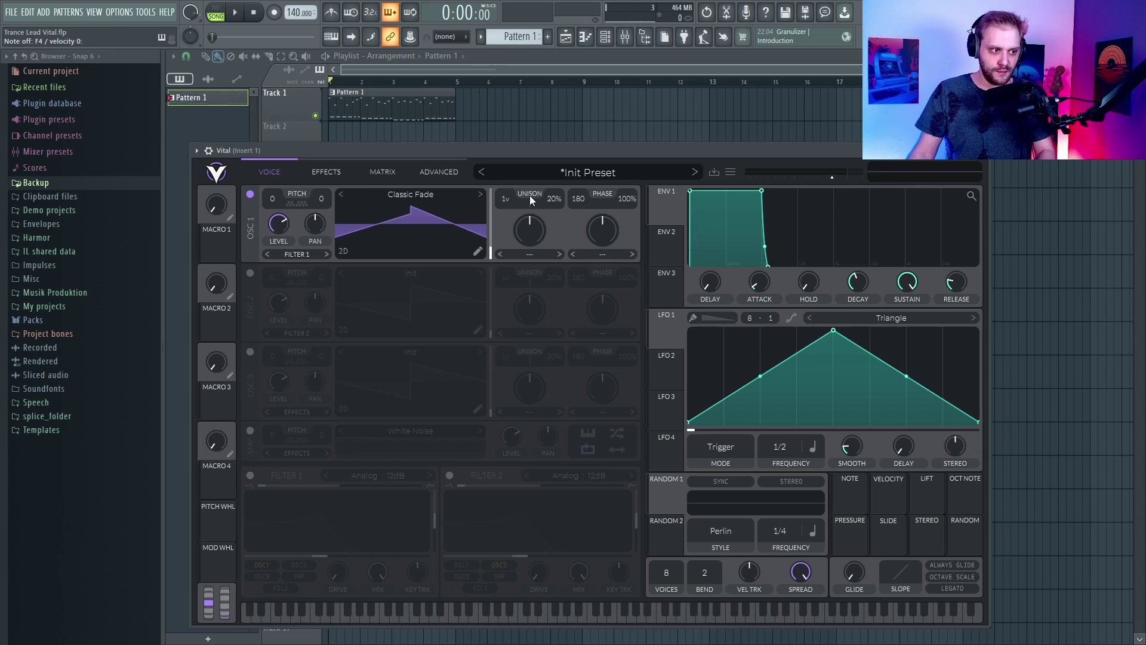
drag(507, 203, 514, 117)
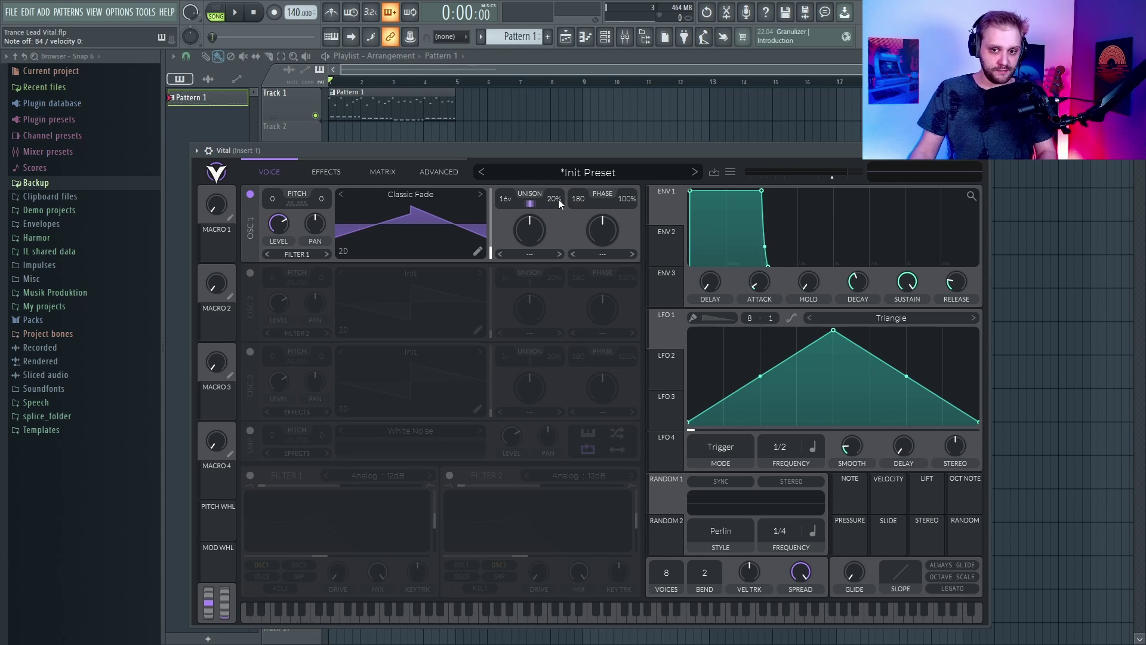
drag(557, 199, 551, 220)
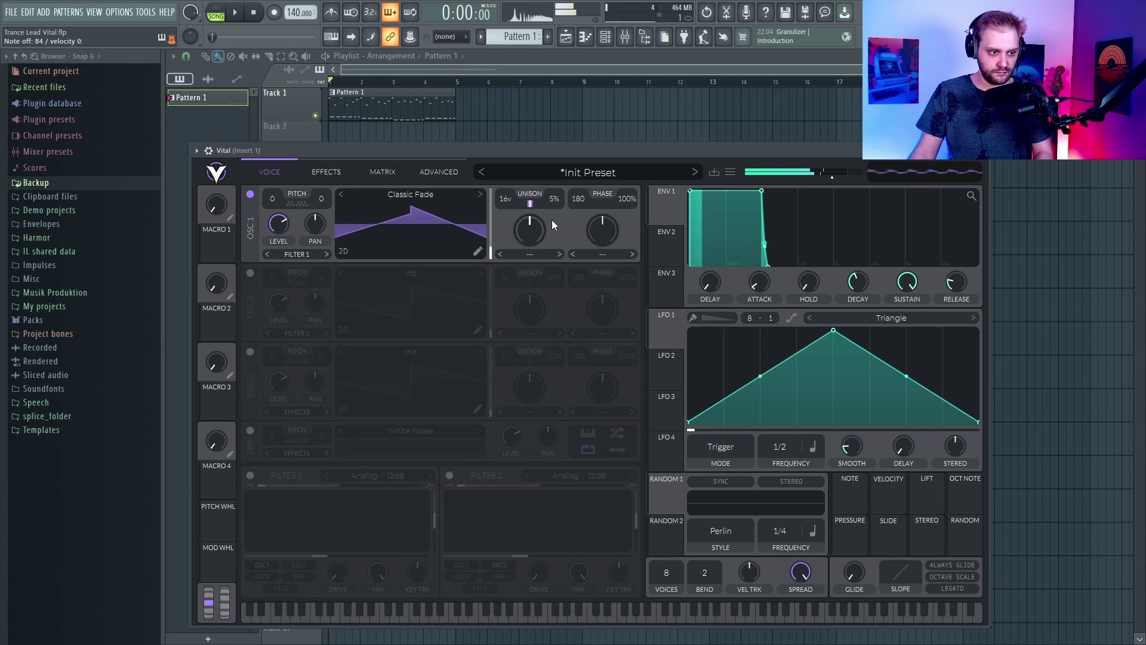
Step: Enable oscillator 2 with the Basic Shapes wavetable and raise its wavetable position to about the middle for a saw shape
click(251, 275)
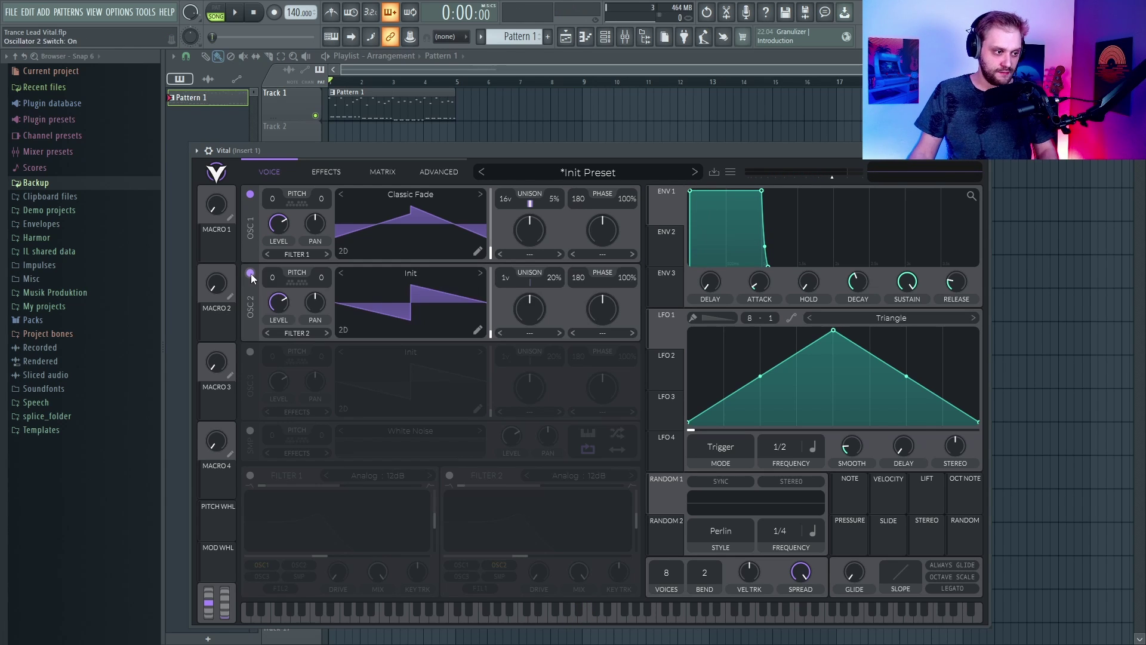
click(431, 276)
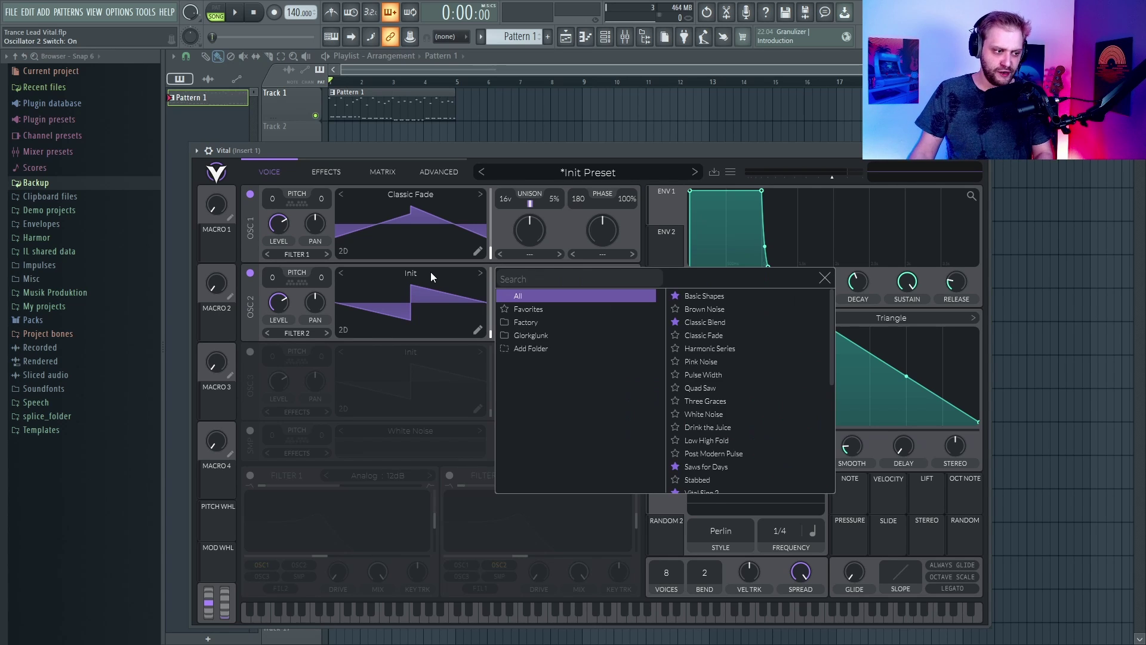
click(708, 296)
click(823, 279)
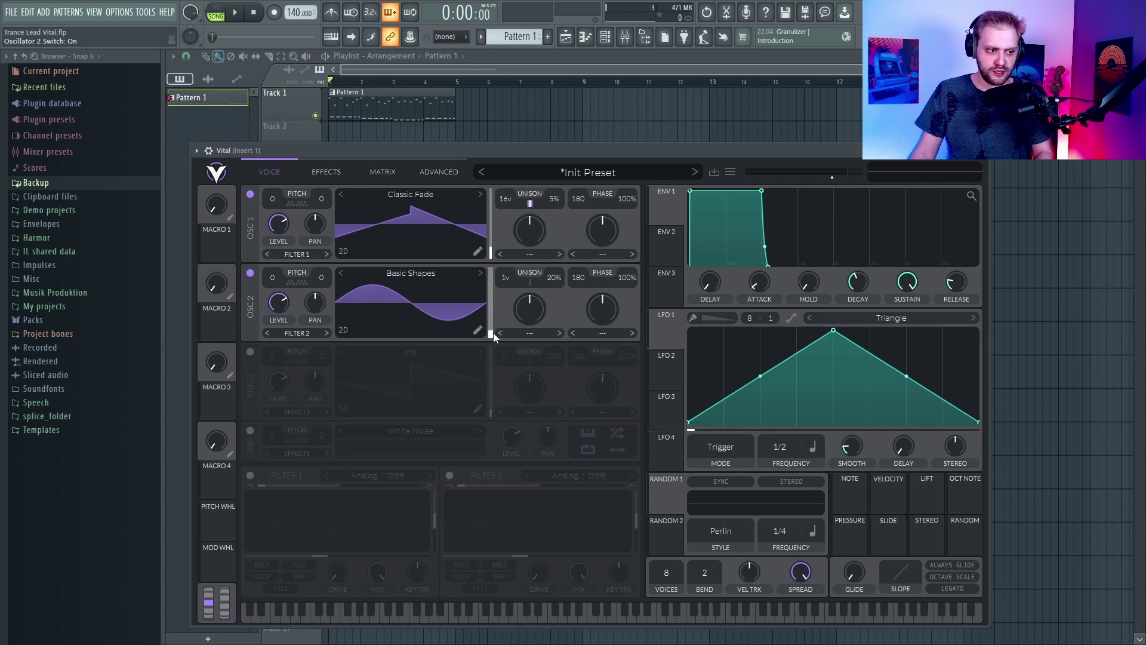
drag(491, 336, 491, 300)
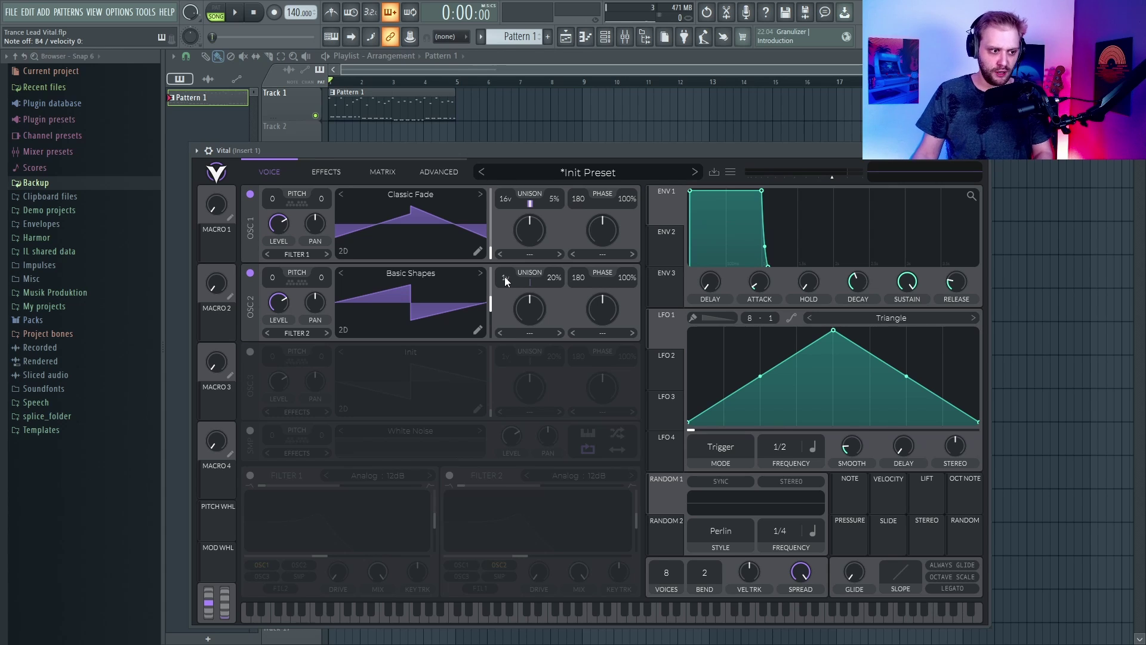
Step: Set oscillator 2's unison to 16 voices and route the oscillator to Filter 1
drag(506, 279, 507, 265)
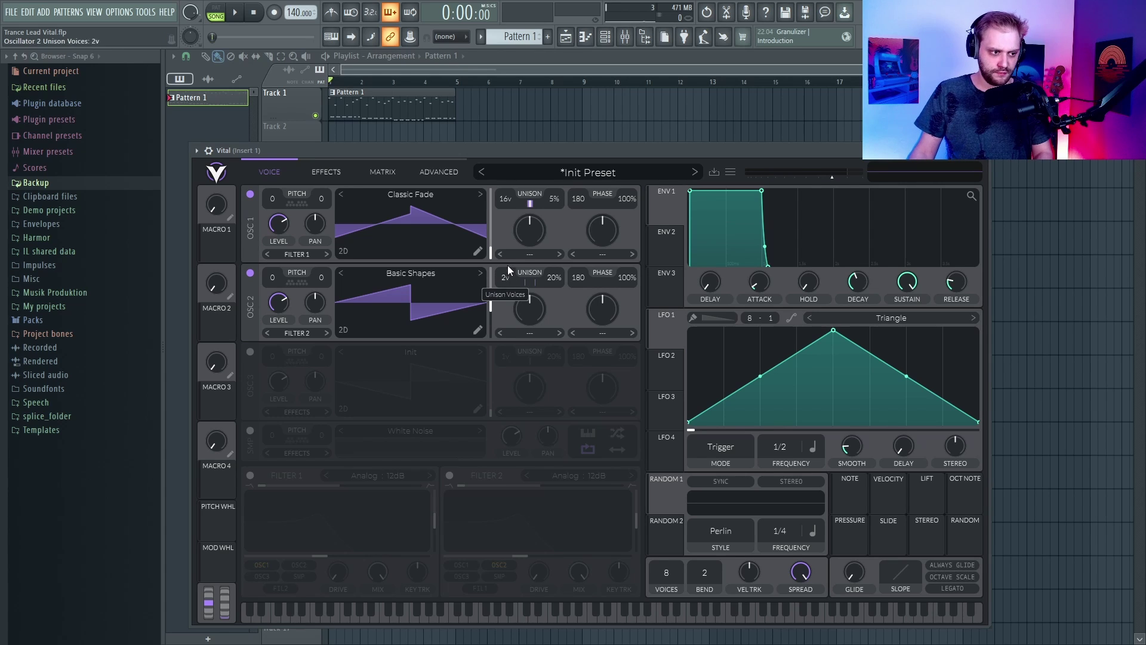
drag(506, 222, 501, 143)
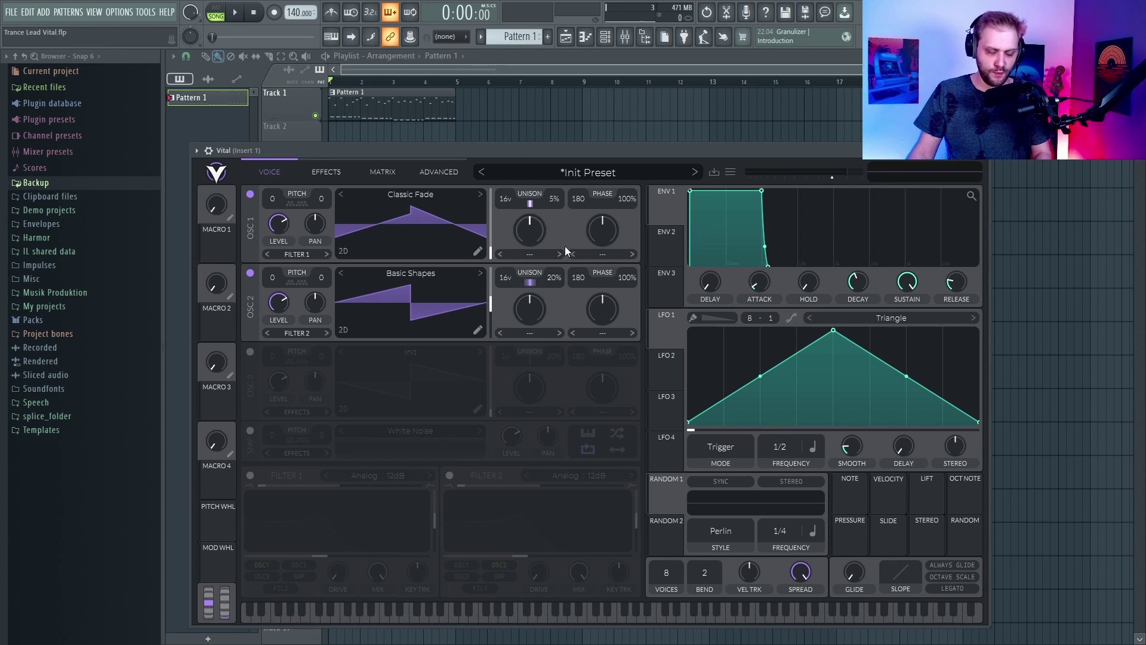
key(i)
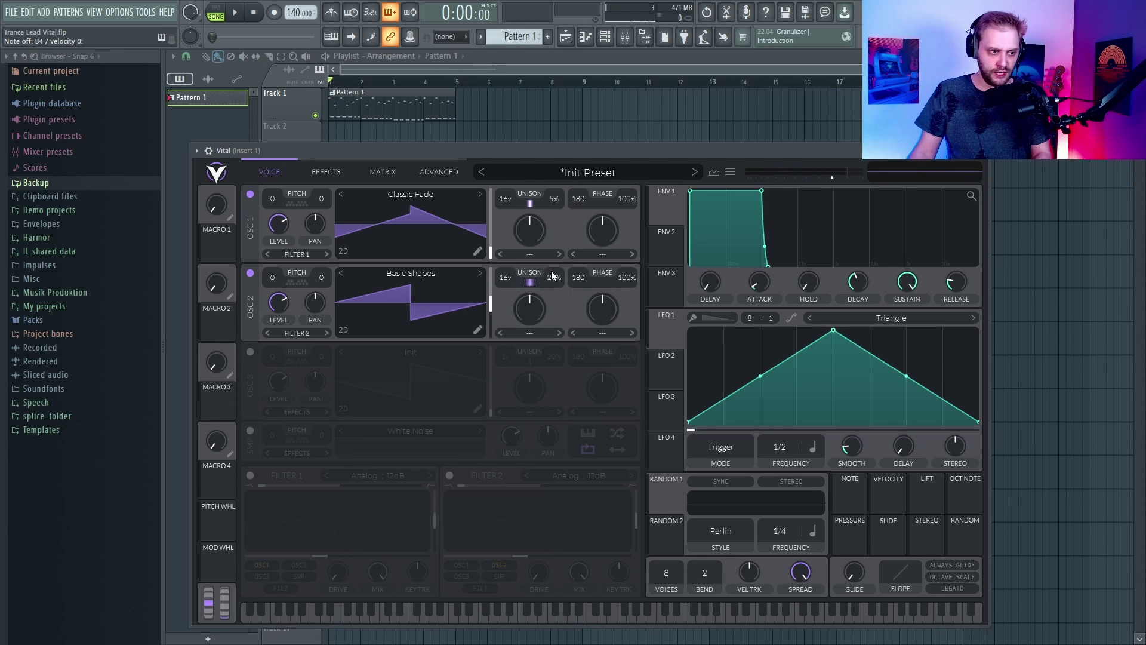
click(294, 332)
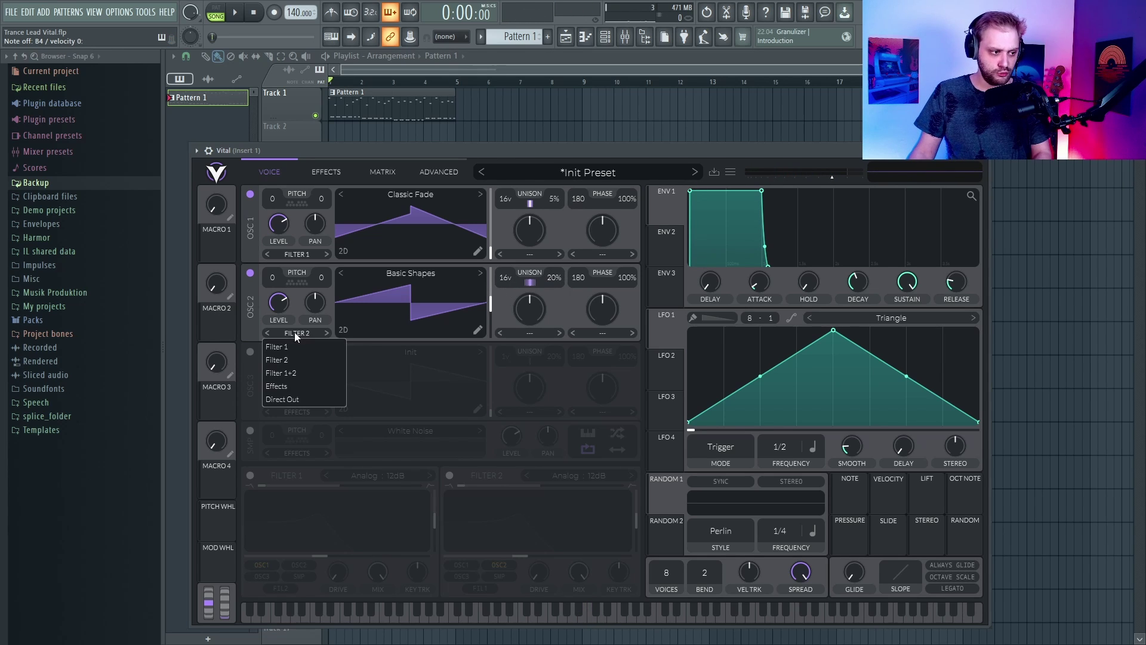
click(286, 348)
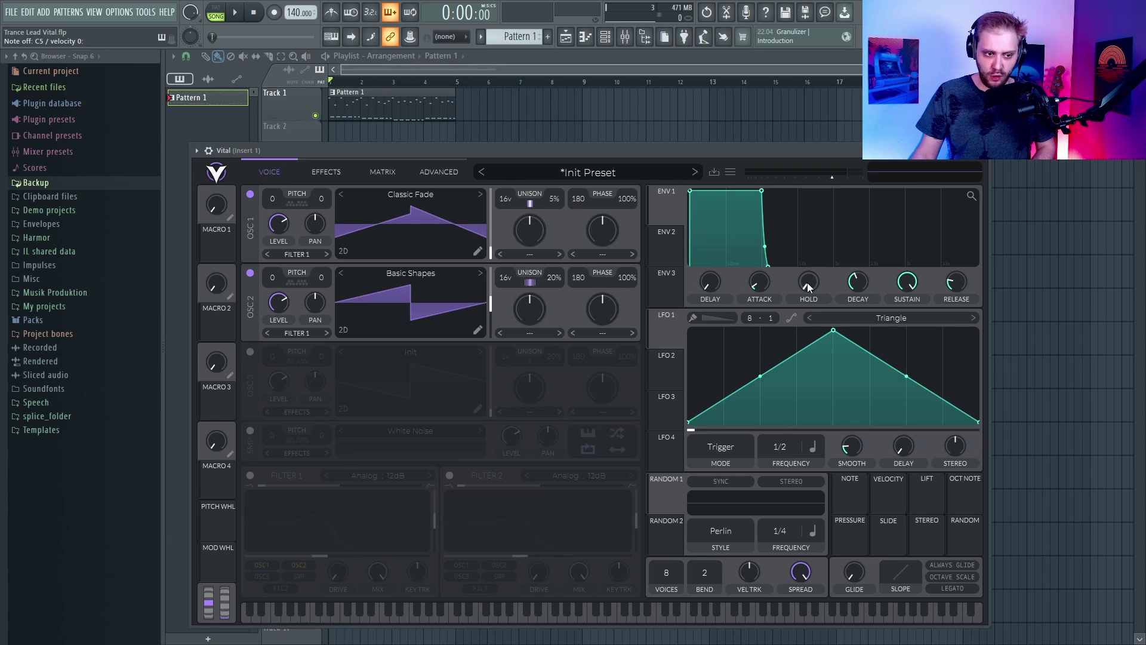
Step: Shape envelope 1 with a shorter decay, a sustain of 0.47 and a slightly shorter release
drag(856, 282, 883, 322)
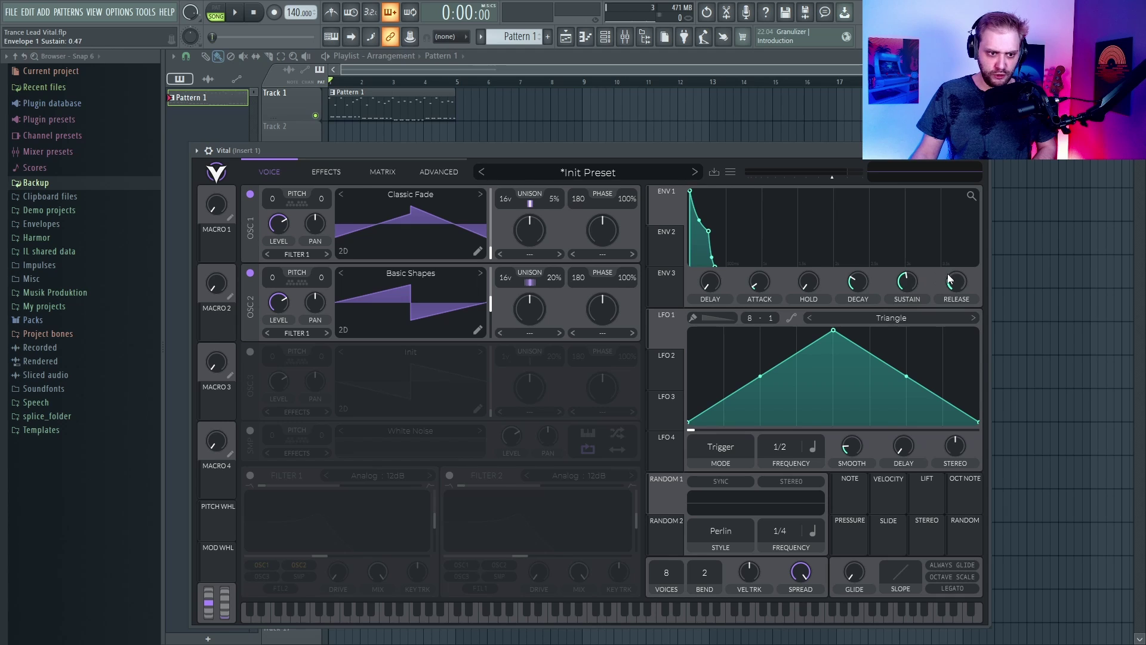
drag(951, 278, 950, 281)
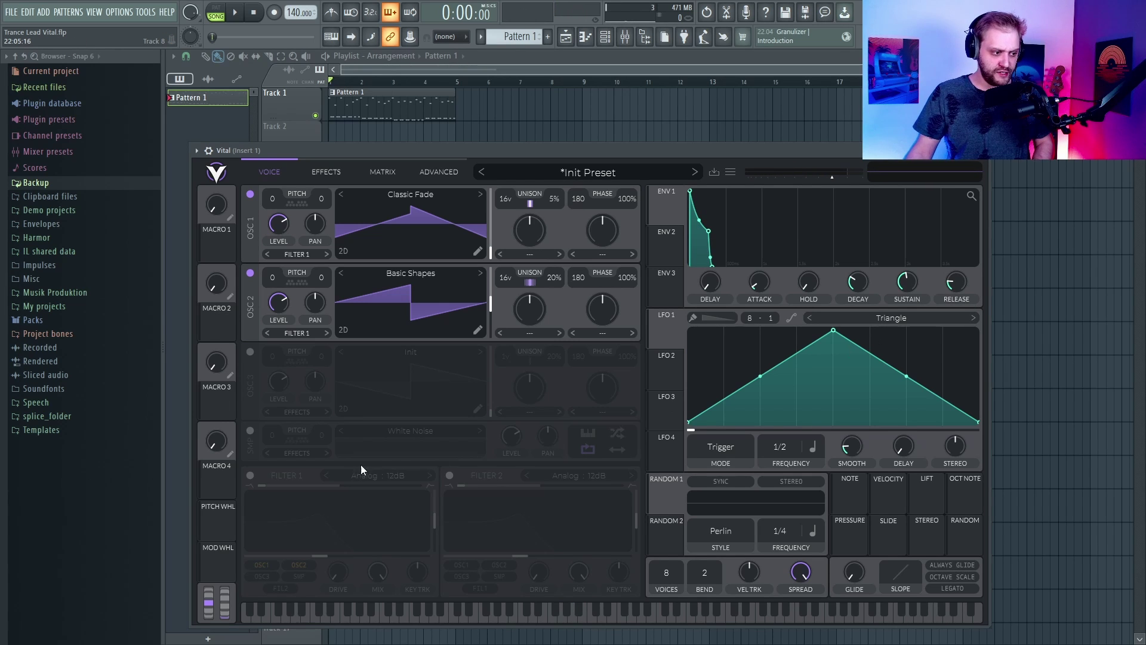
Step: Enable filter 1 and set its type to Analog 24dB
click(250, 475)
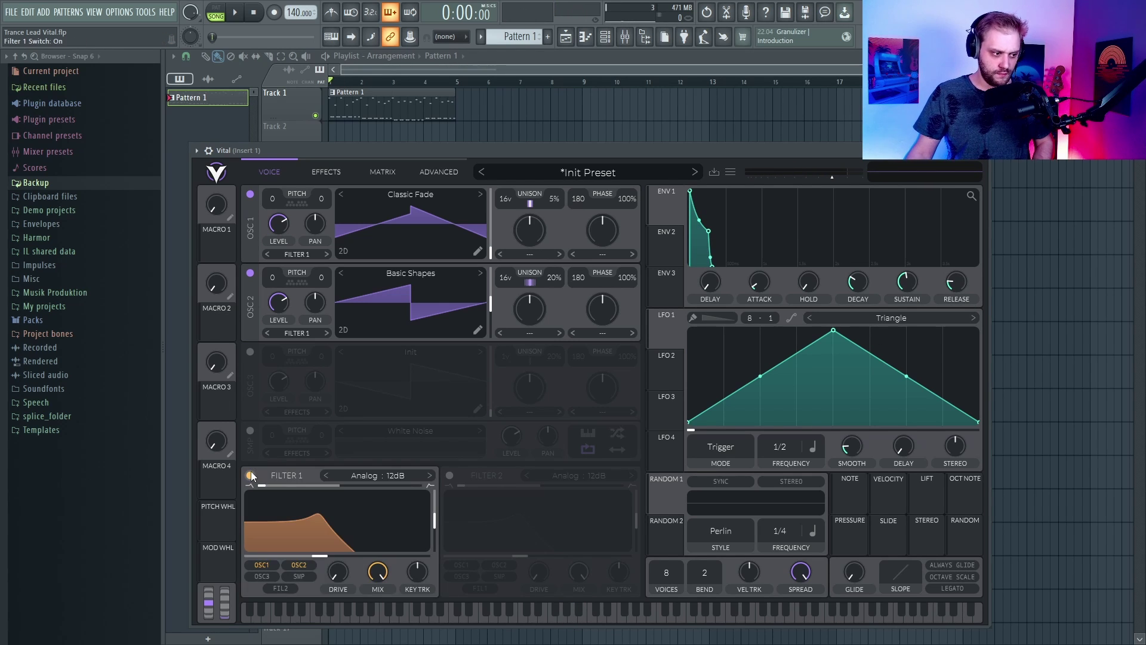
click(371, 476)
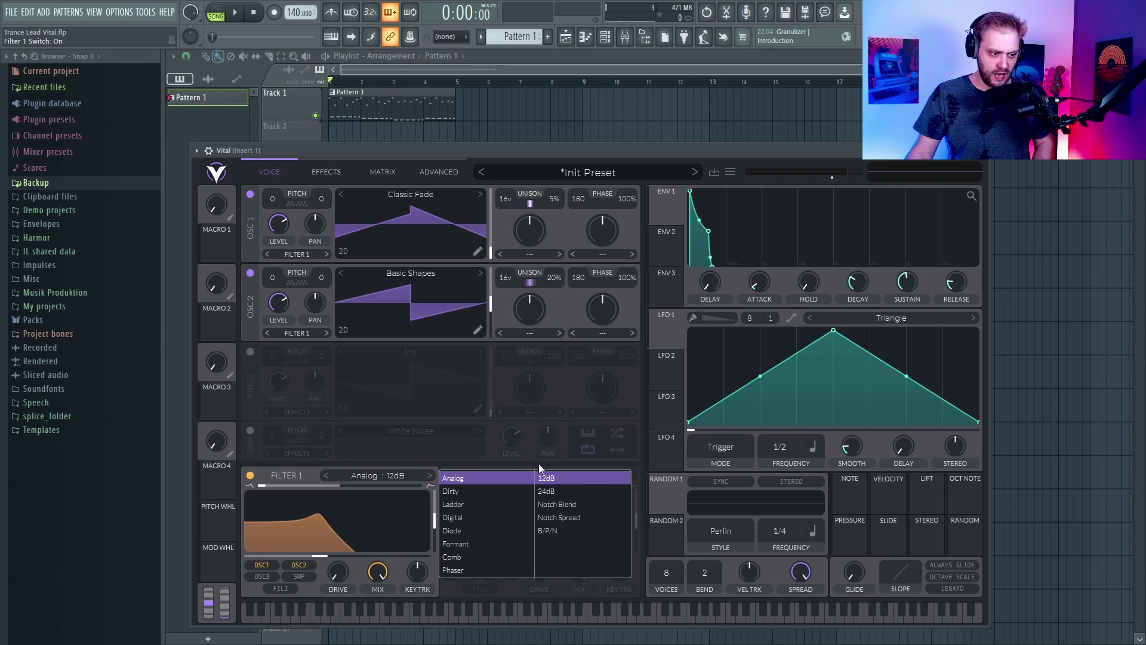
click(556, 491)
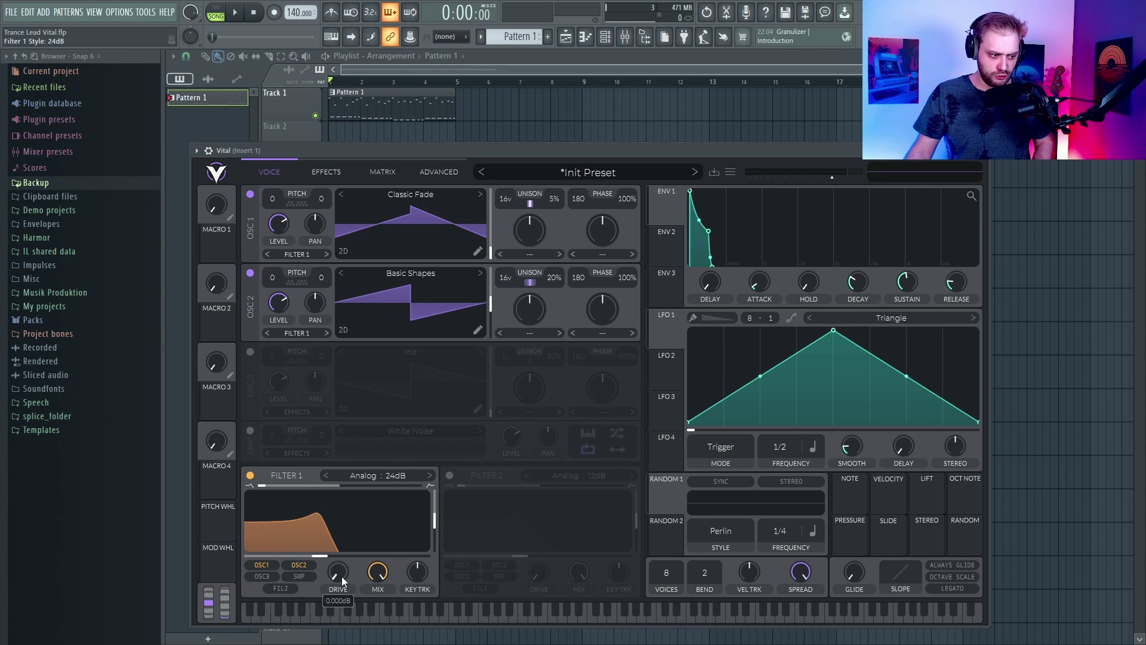
Step: Set filter 1's drive to 5 dB, lower its resonance to the minimum and reduce its cutoff slightly
drag(341, 576, 345, 550)
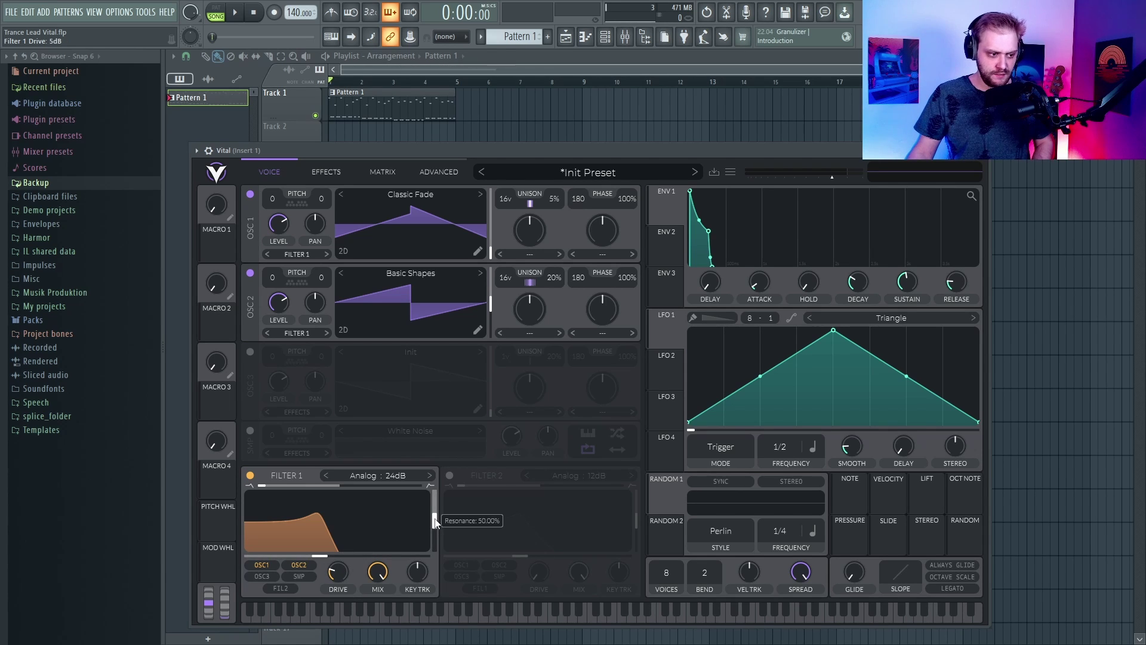
drag(434, 524, 435, 550)
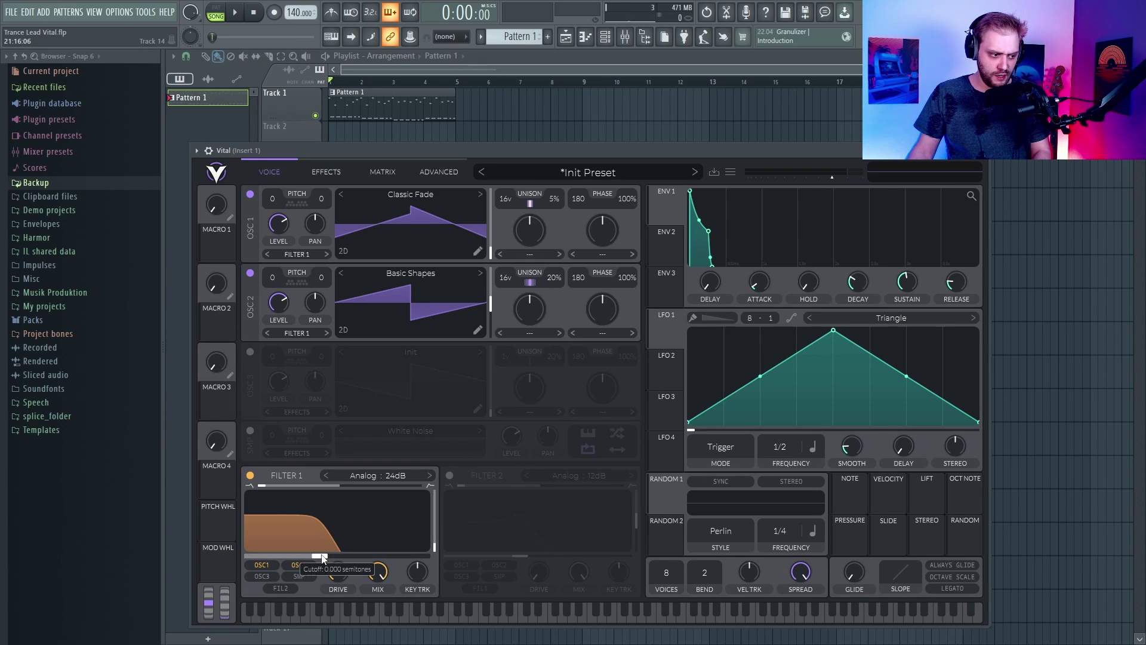
drag(321, 558, 314, 559)
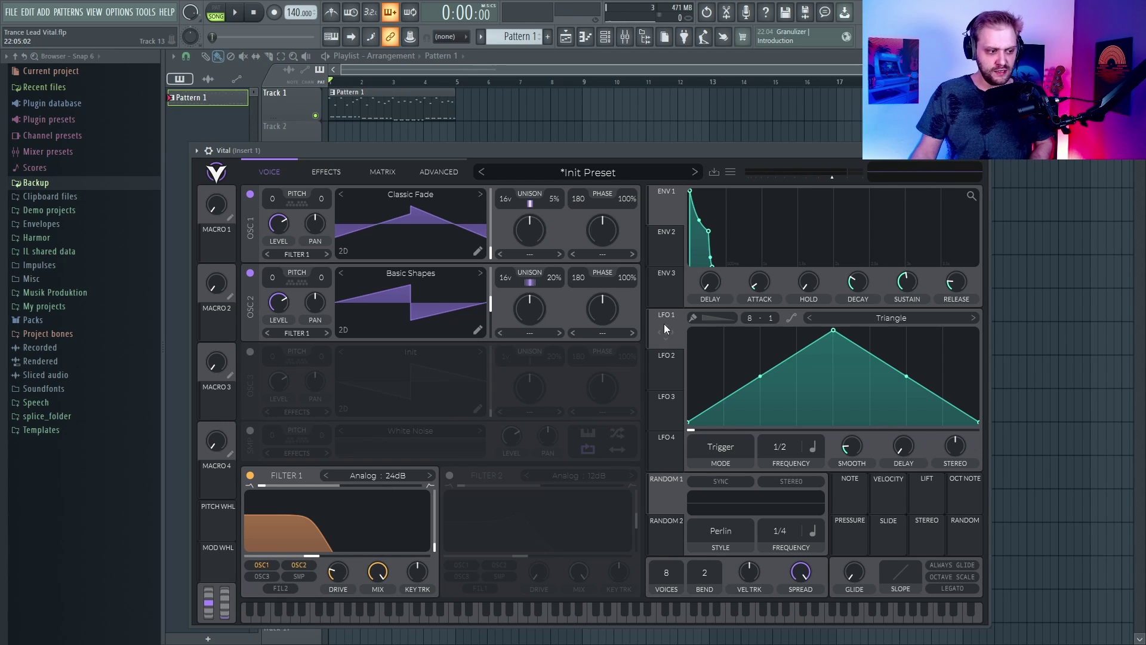
Step: Assign LFO 1 to filter 1's cutoff with a modulation amount of 1
drag(663, 325, 328, 552)
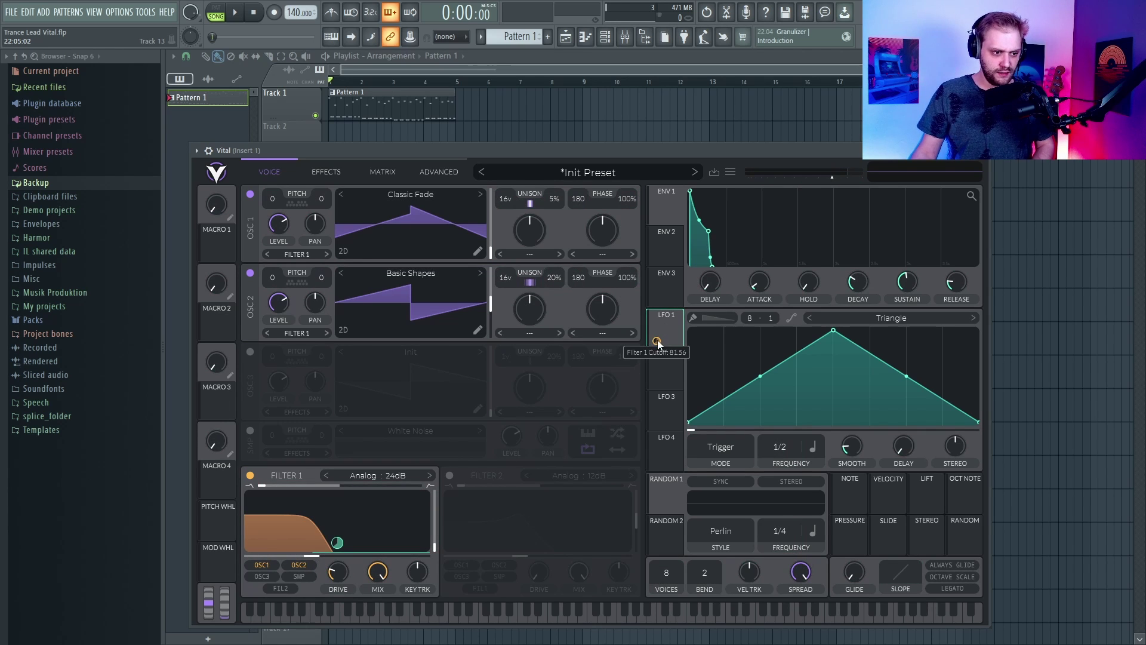
drag(659, 344, 658, 304)
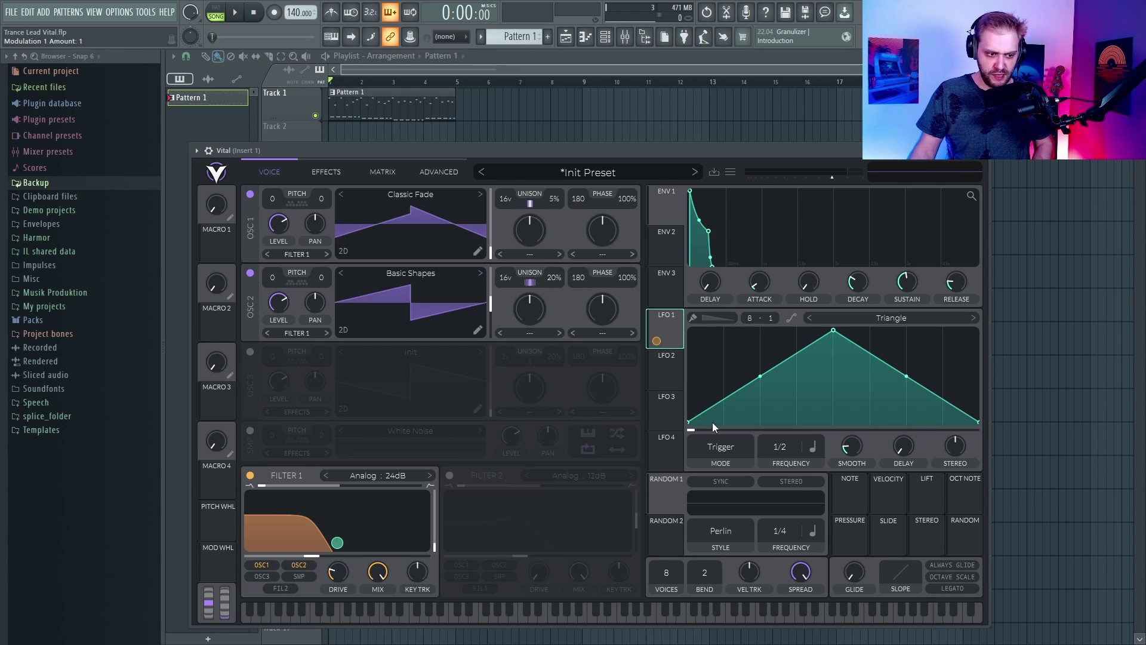
Step: Set LFO 1's mode to Envelope and turn its smoothing down to the minimum
click(718, 449)
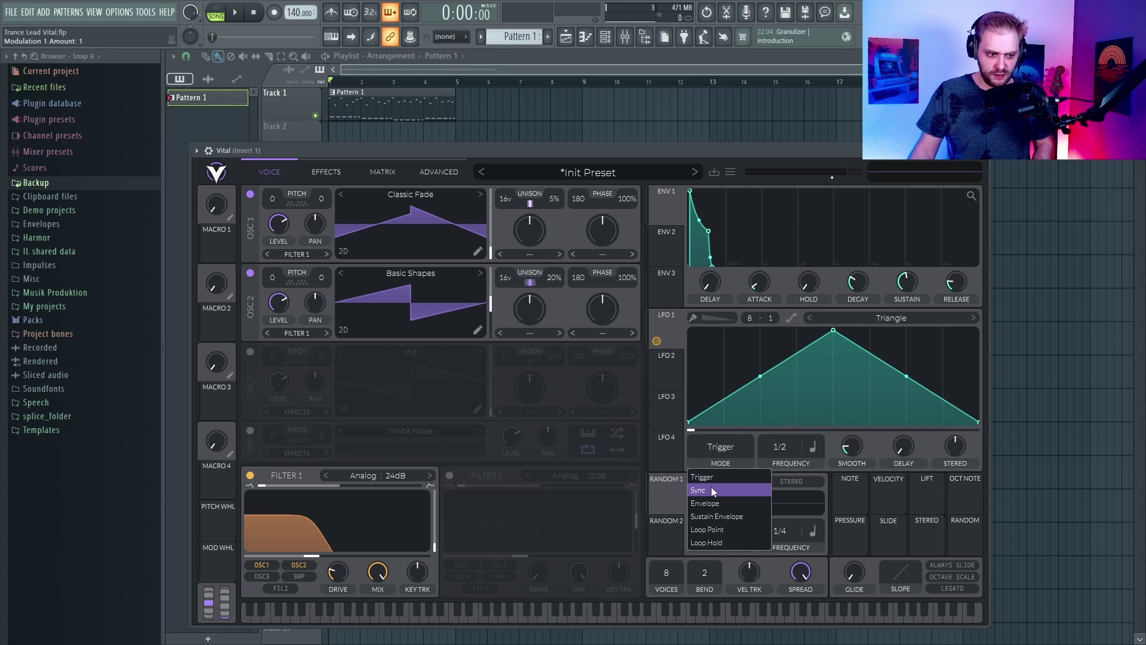
click(711, 503)
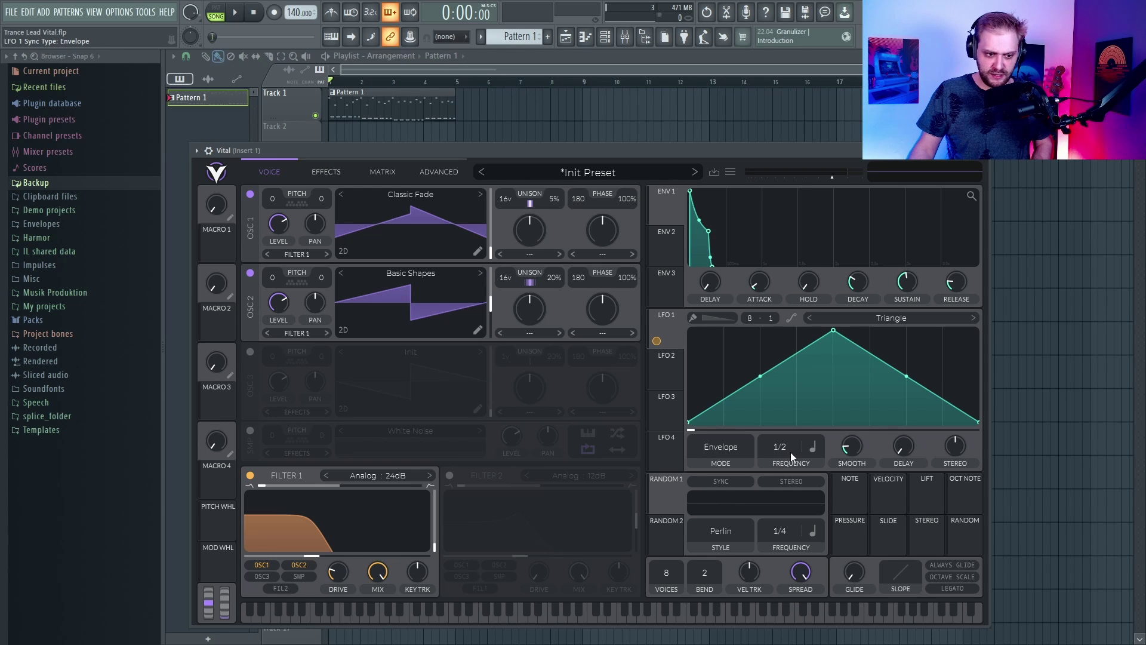
mouse_move(854, 448)
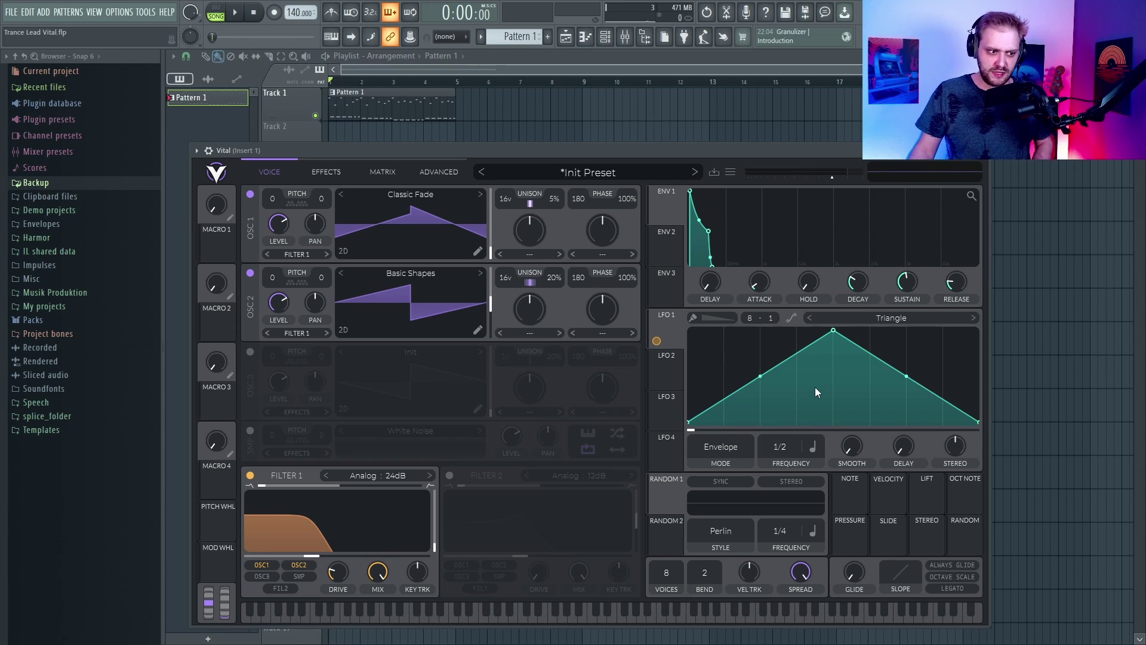
Step: Reshape LFO 1 into a straight decay from full height at the start to zero at one eighth of its length, and audition it
key(space)
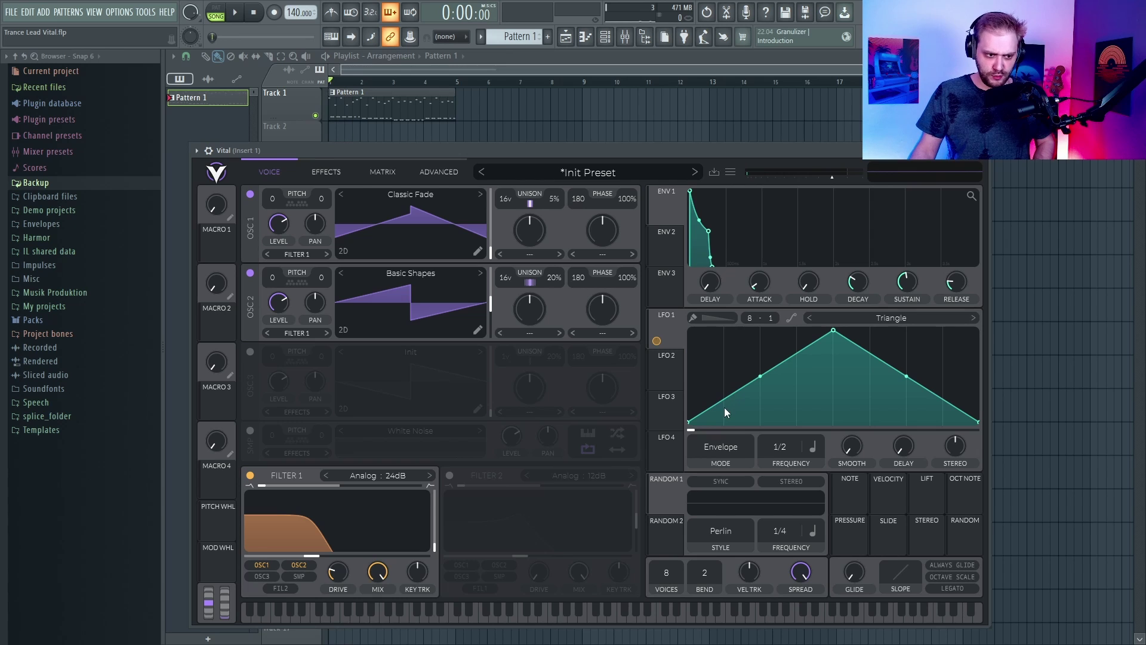
drag(833, 331, 667, 326)
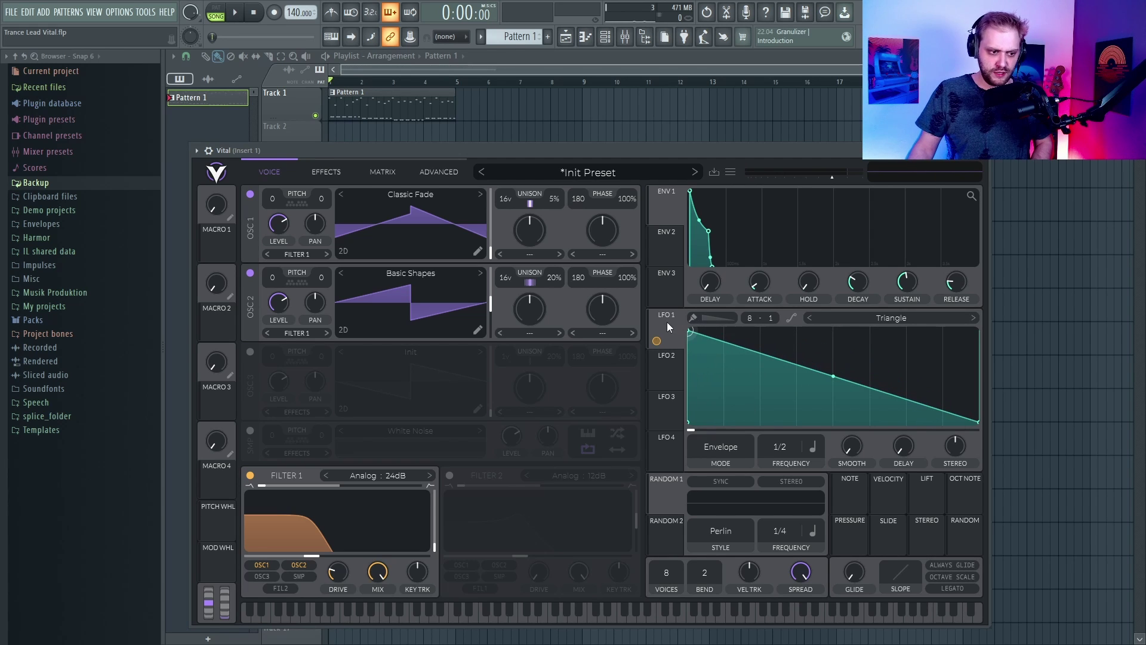
double_click(738, 394)
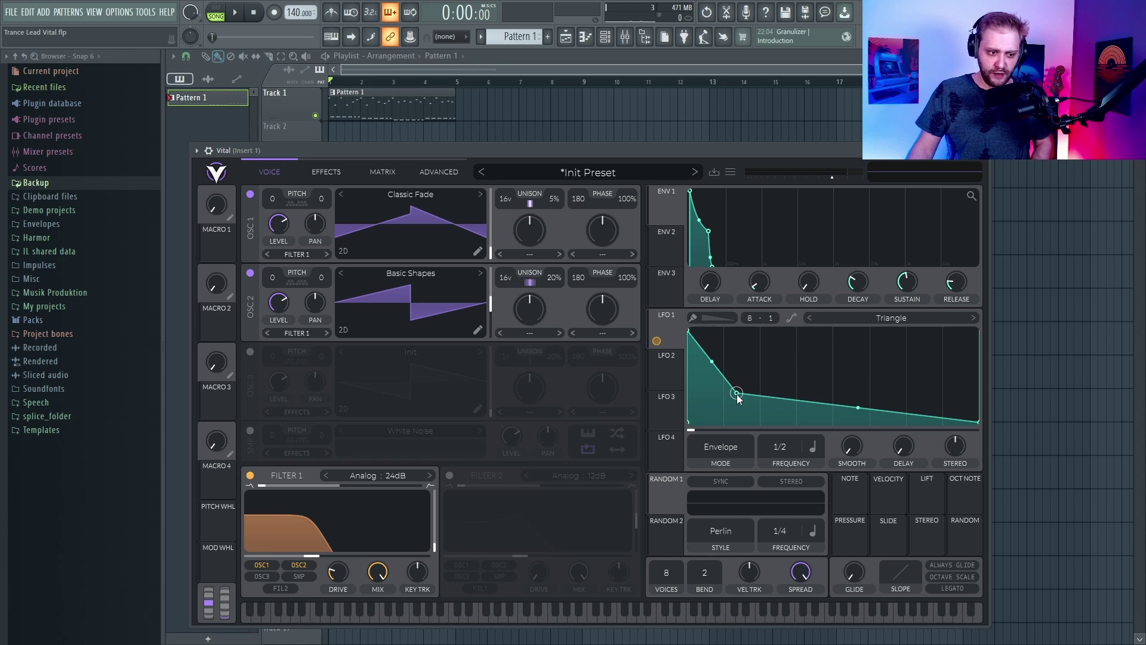
drag(738, 398, 724, 435)
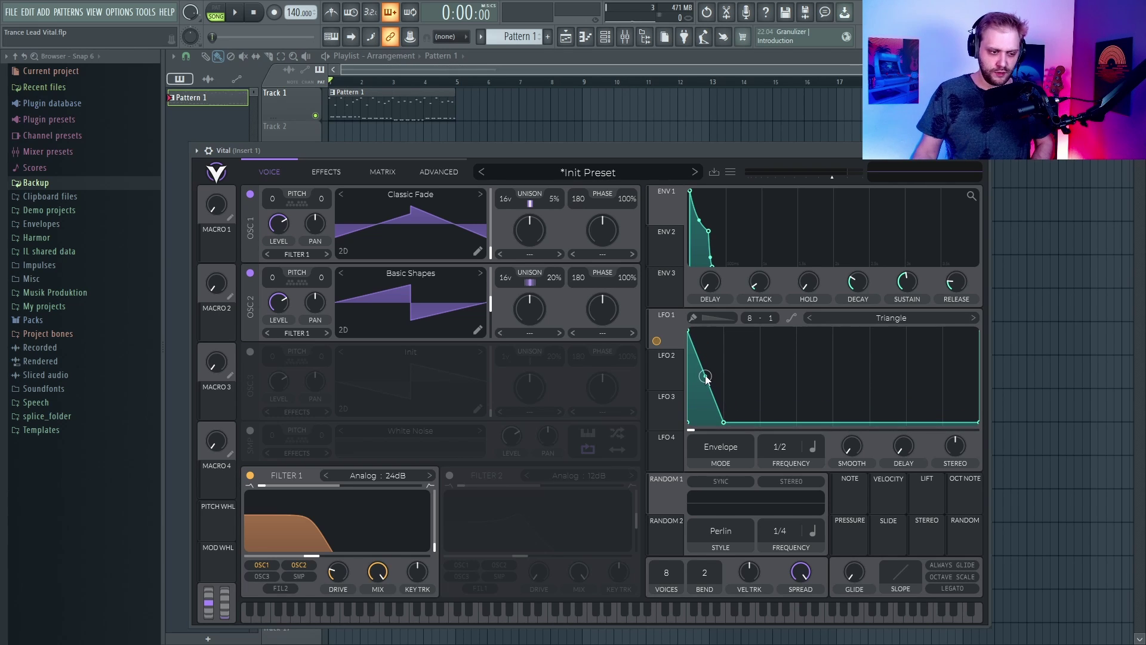
key(space)
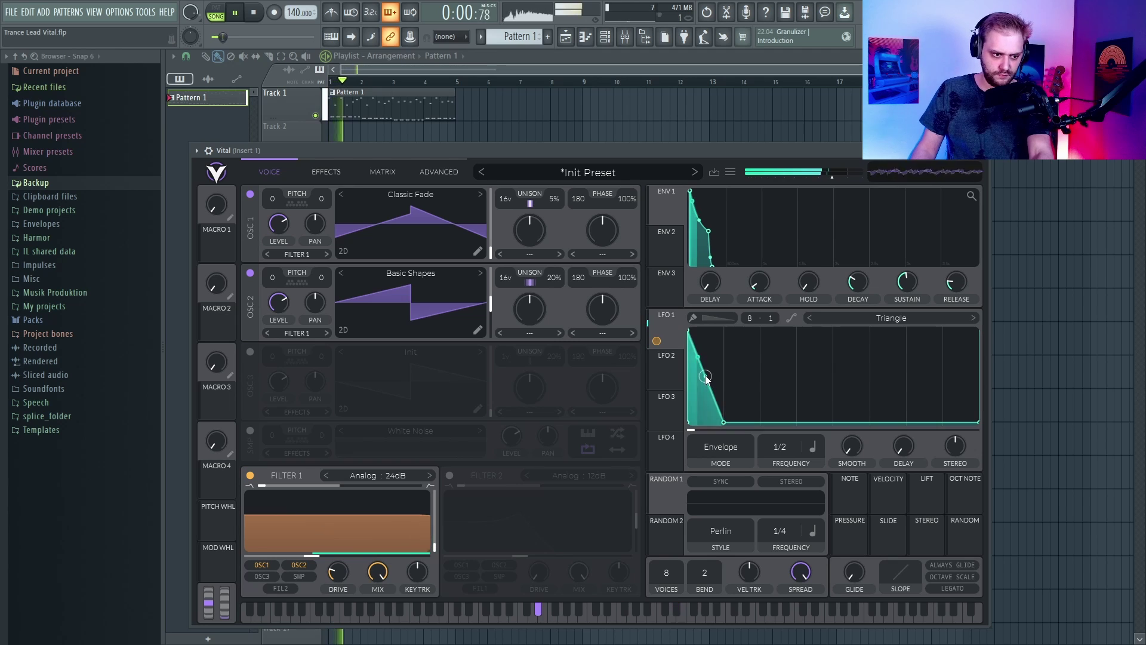
key(space)
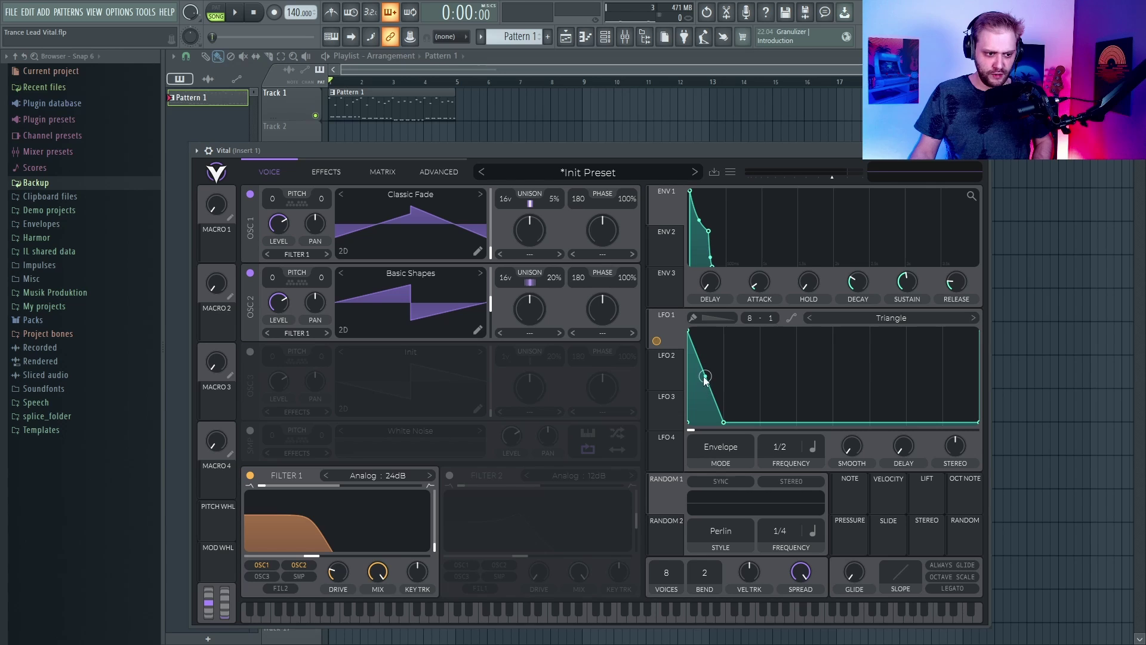
Step: Bend LFO 1's decay segment strongly outward into a convex curve while auditioning the pattern
drag(705, 378, 705, 367)
key(space)
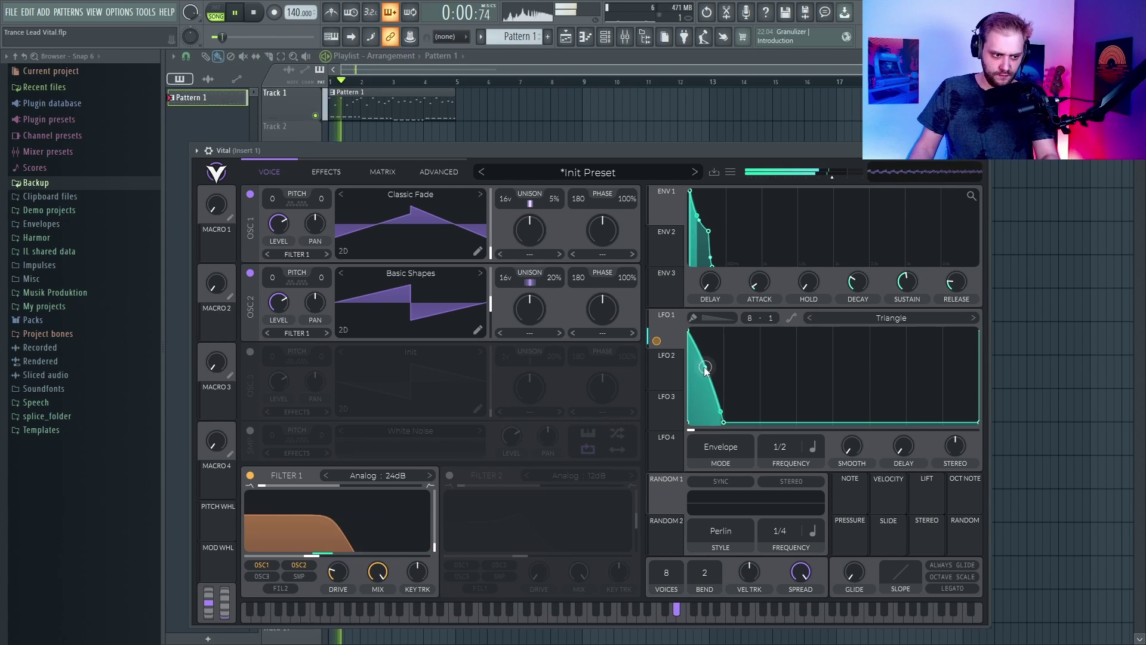
drag(705, 369, 710, 341)
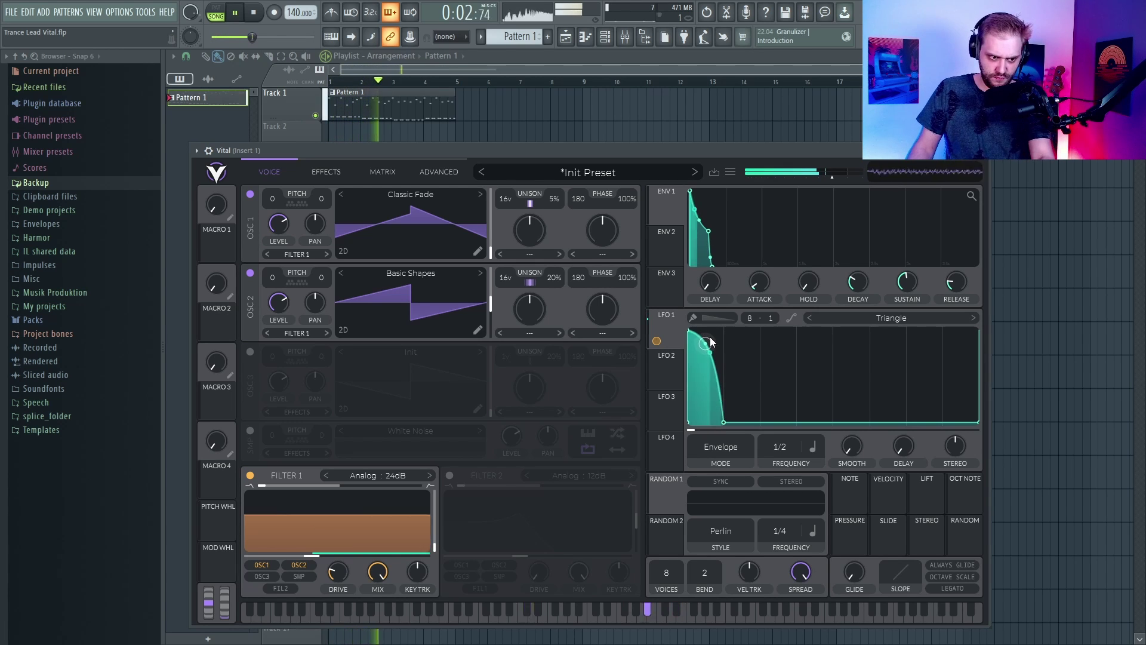
key(space)
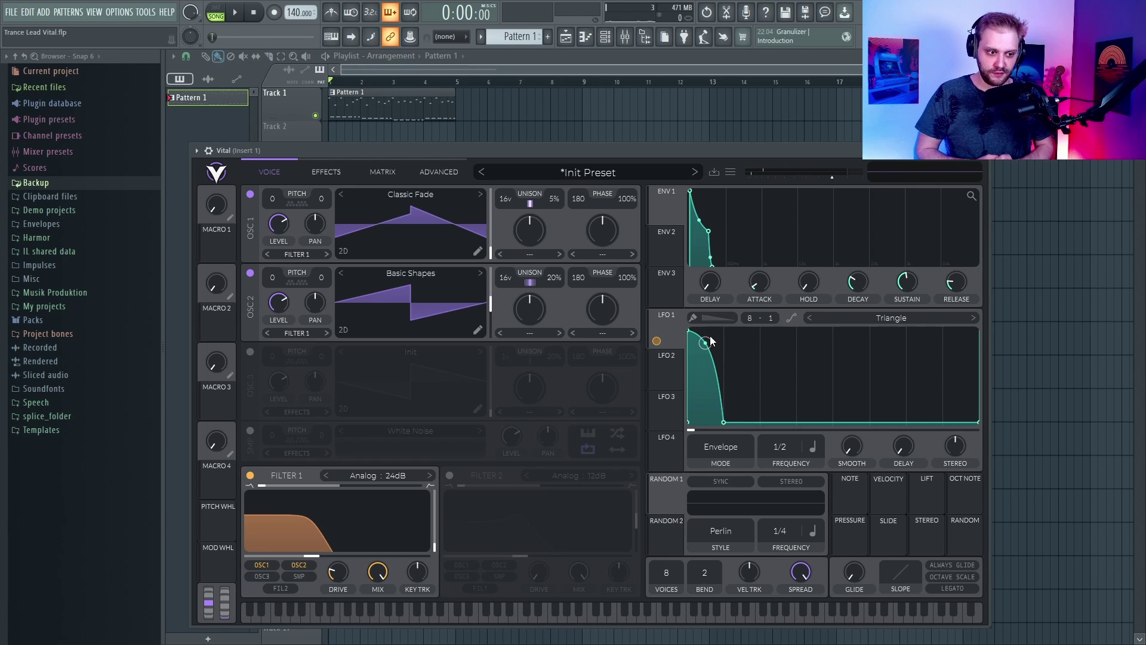
Step: Try a modulation amount of 0.37 for LFO 1 on filter 1's cutoff, return it to 1 and audition the pattern
mouse_move(656, 345)
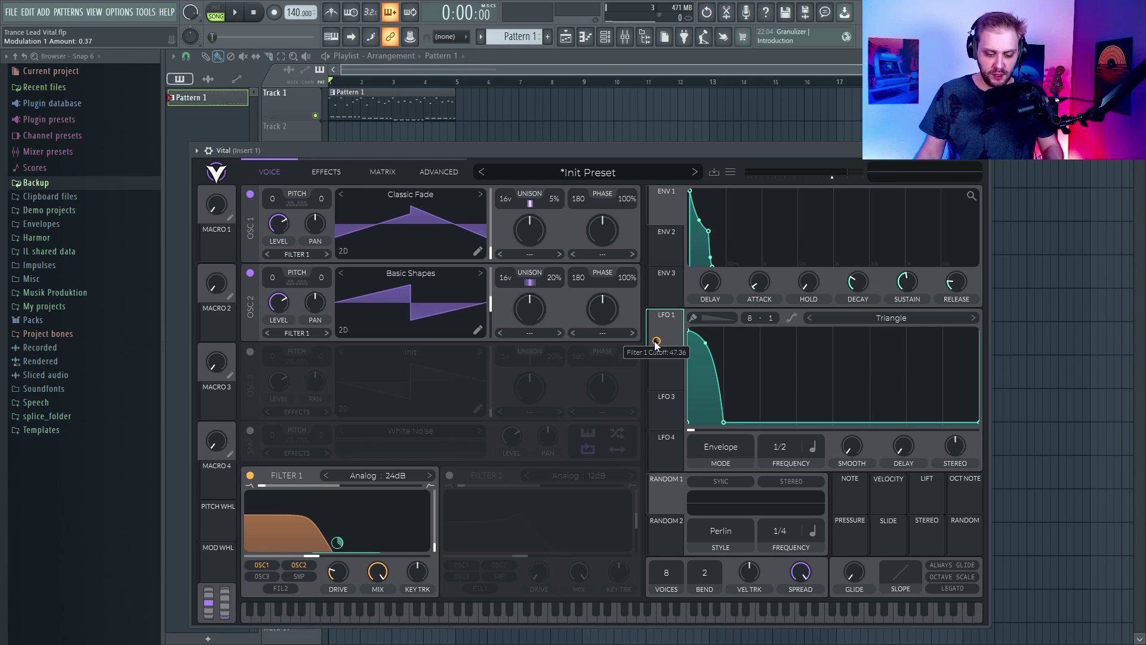
drag(657, 341, 656, 325)
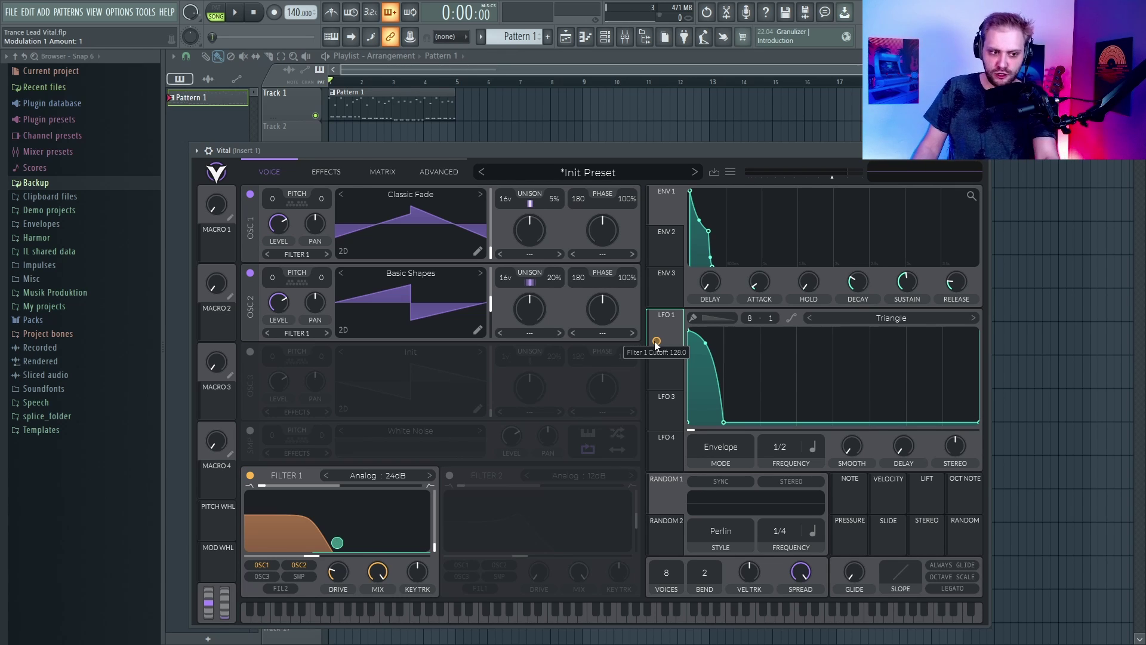
key(space)
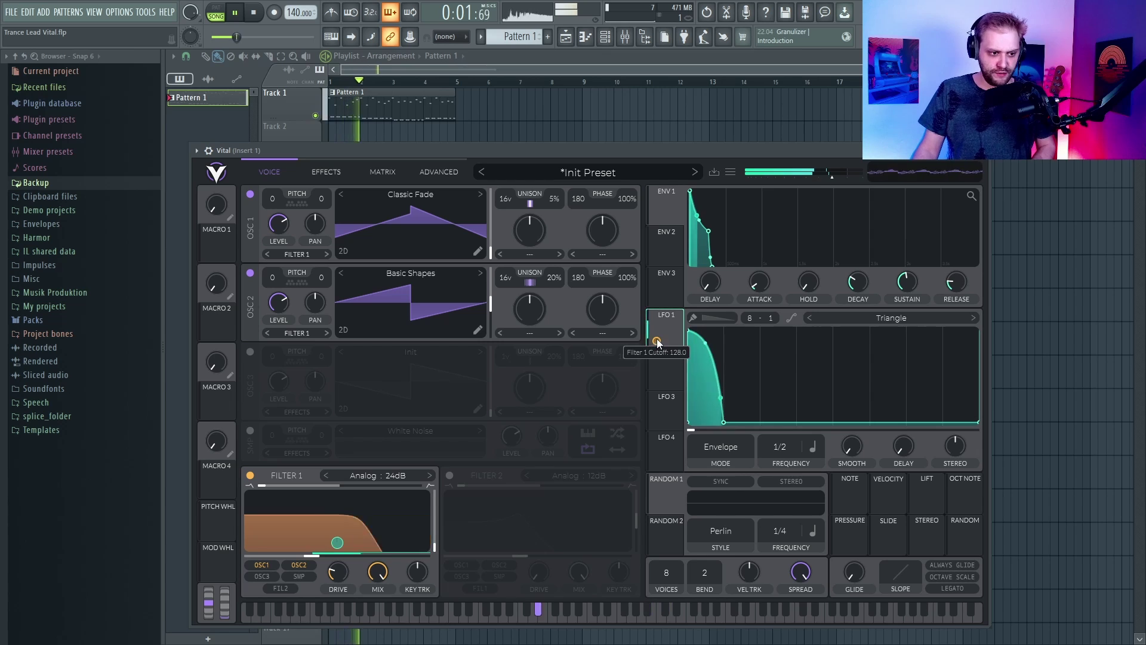
mouse_move(657, 340)
mouse_down()
mouse_move(657, 370)
mouse_move(658, 338)
mouse_up()
key(space)
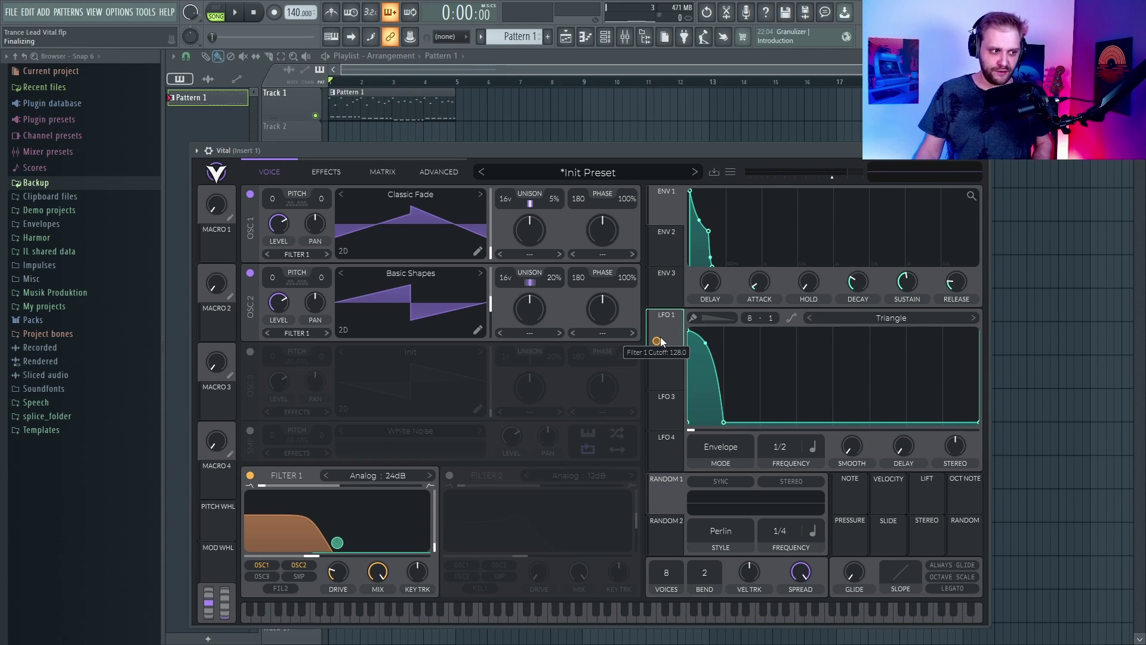
Step: Enable the Distortion effect and move it to the start of the effect chain
click(325, 172)
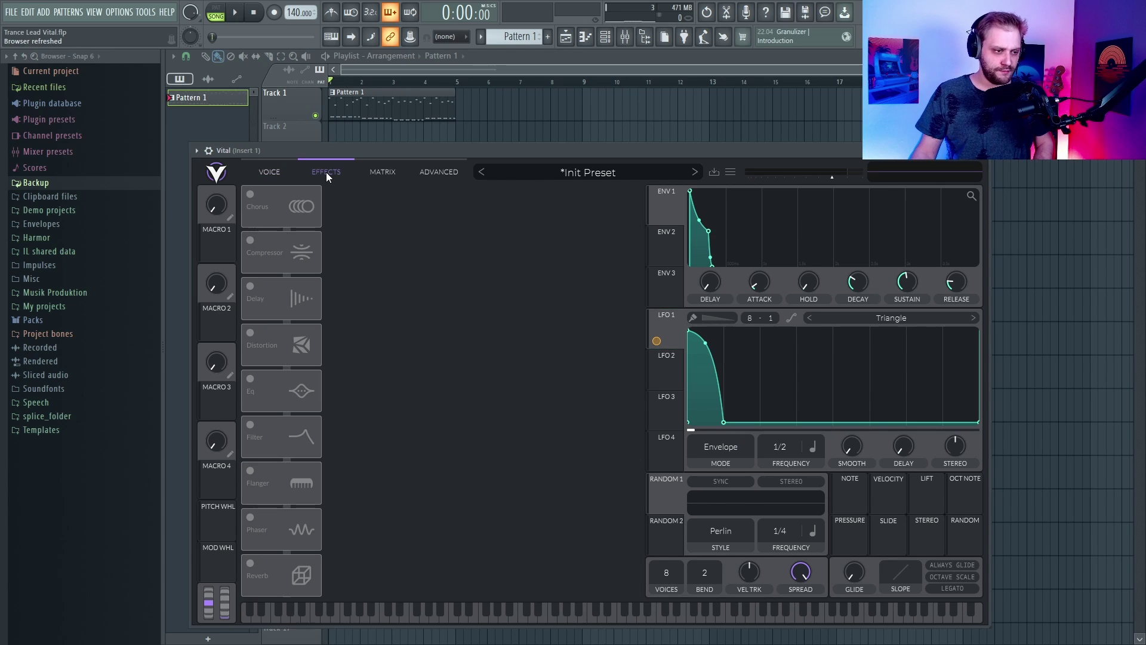
click(250, 332)
drag(275, 345, 271, 199)
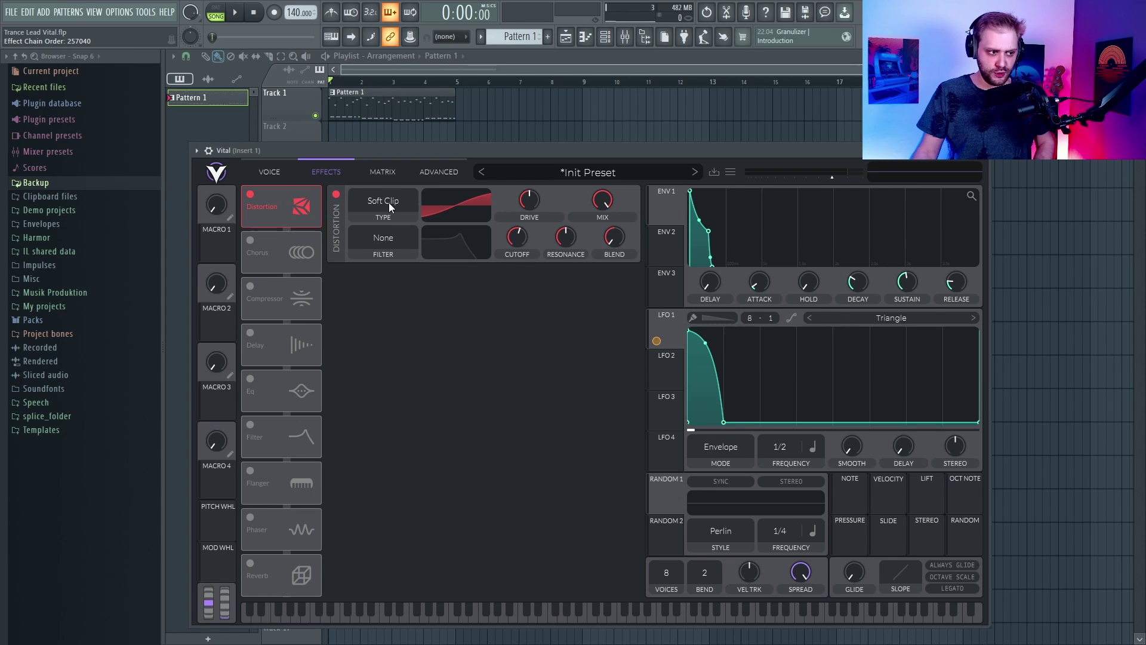
Step: Set the distortion's filter to Pre with maximum blend, reduced resonance and a cutoff of 56.32 semitones
click(379, 239)
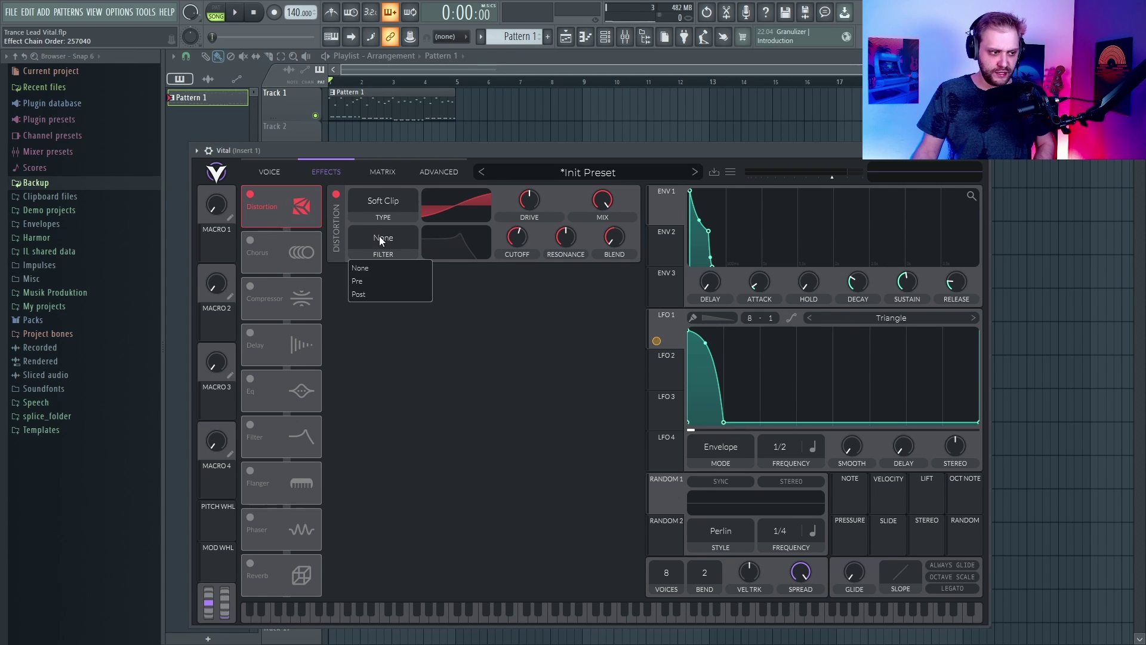
click(370, 284)
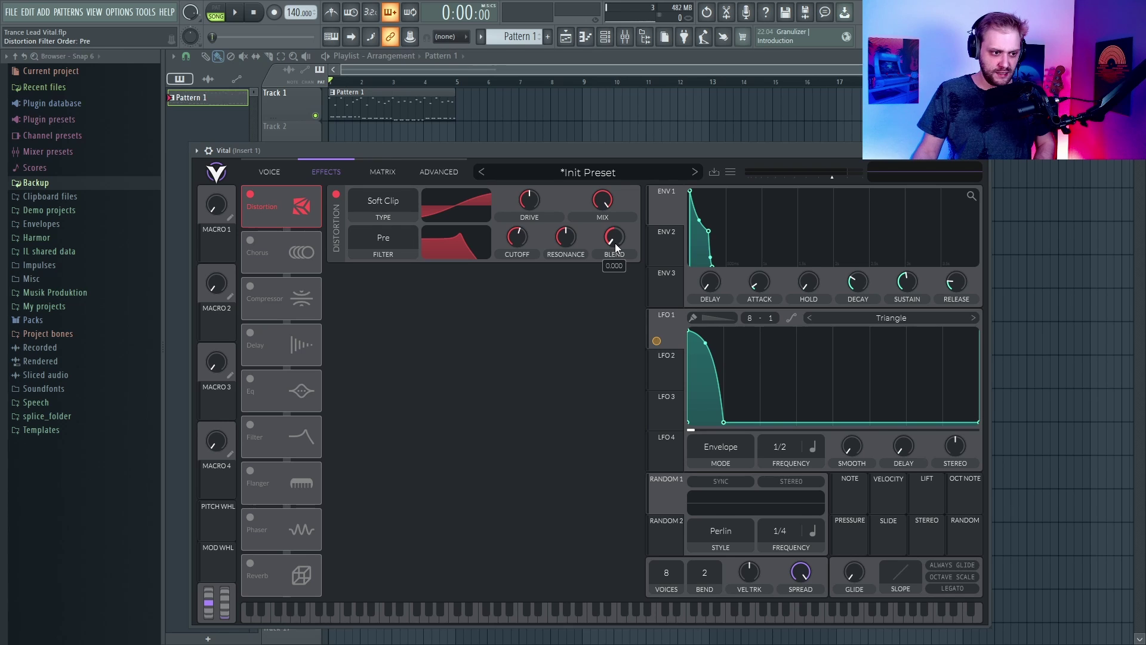
drag(614, 242, 614, 216)
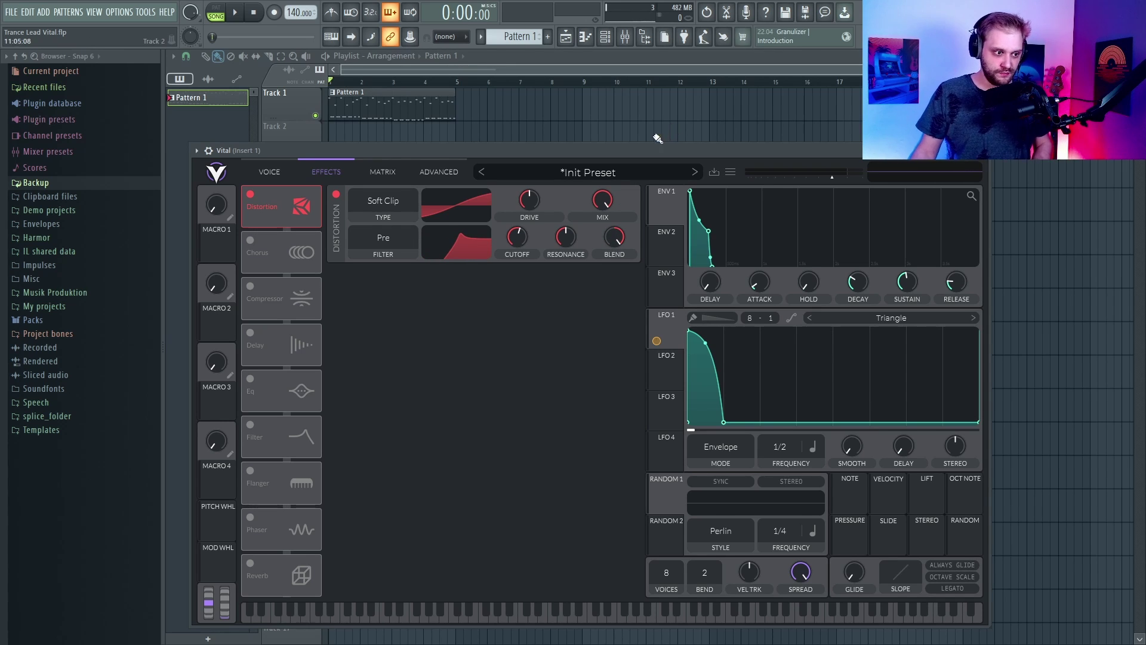
drag(566, 237, 506, 250)
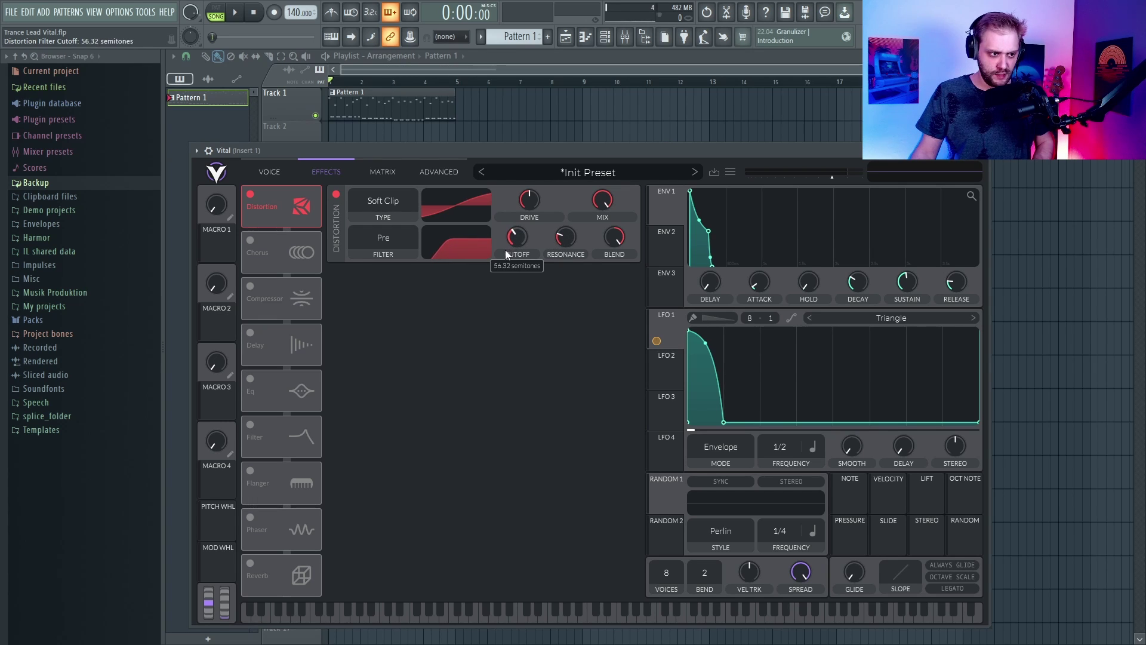
Step: Enable the Chorus effect, lower its mix substantially and audition the pattern
click(249, 247)
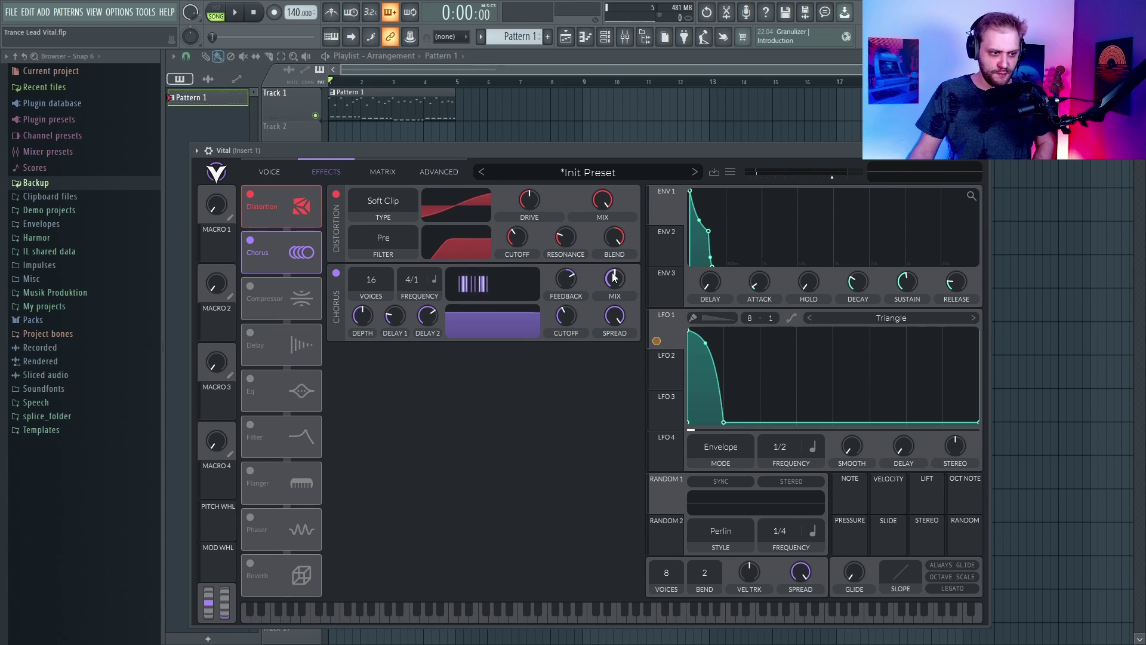
drag(613, 276, 593, 297)
key(space)
key(space)
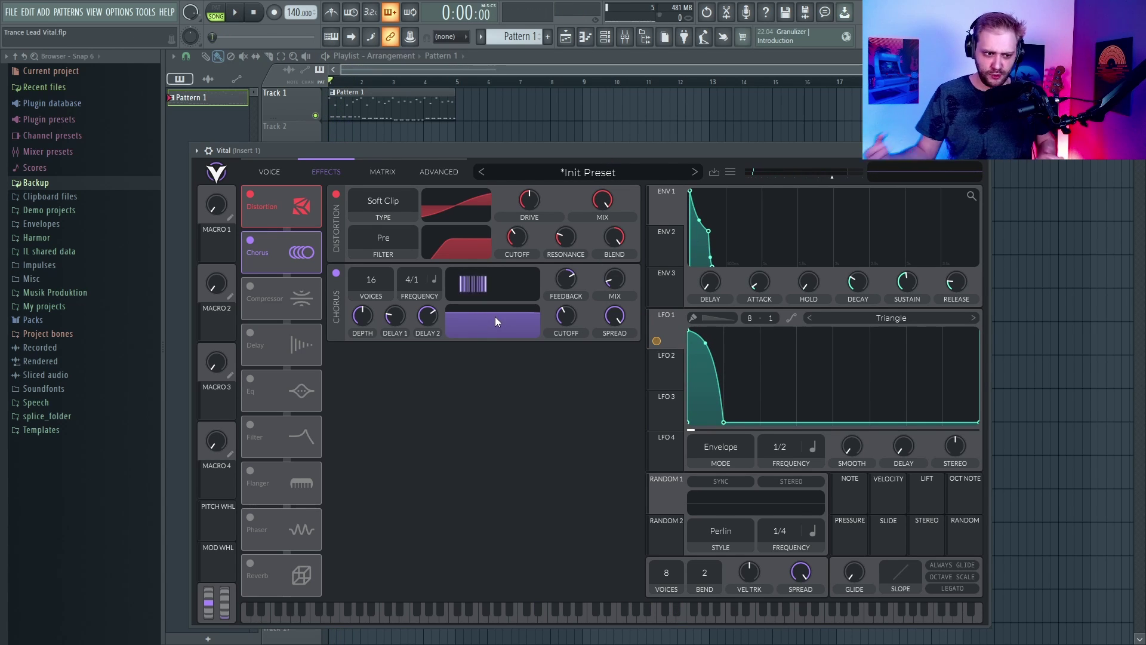
Step: Set the chorus filter's cutoff to about 94.6 and its spread to about 0.315, and audition the result
mouse_move(496, 317)
mouse_down()
mouse_move(518, 339)
mouse_move(448, 320)
mouse_move(524, 294)
mouse_move(489, 313)
mouse_up()
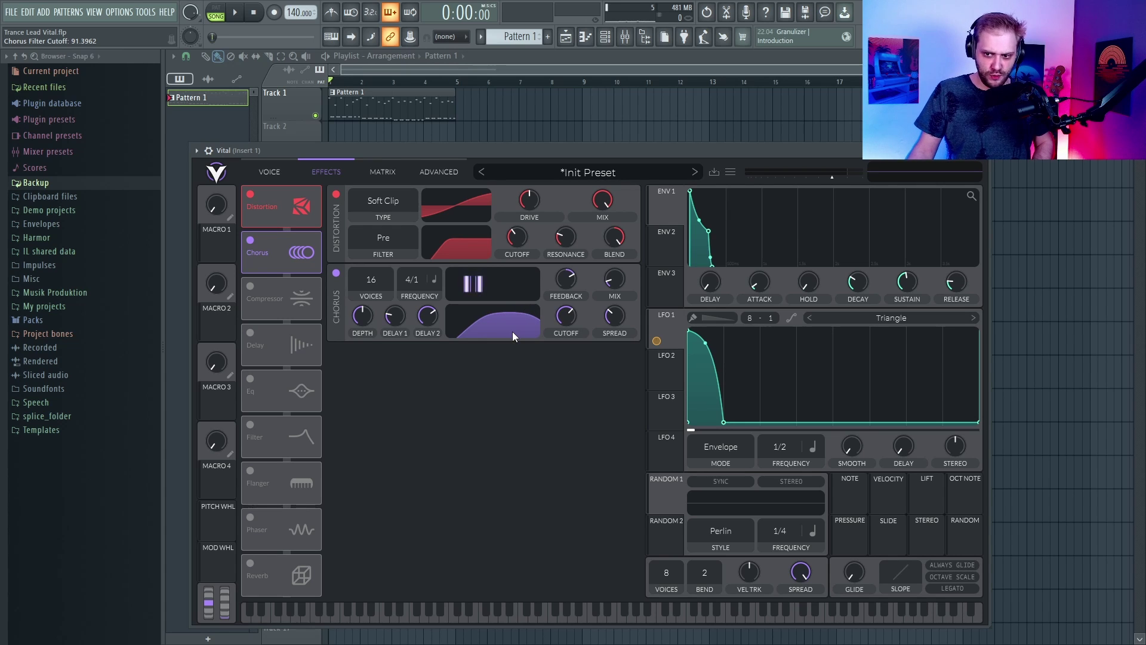
scroll(565, 321, up, 2)
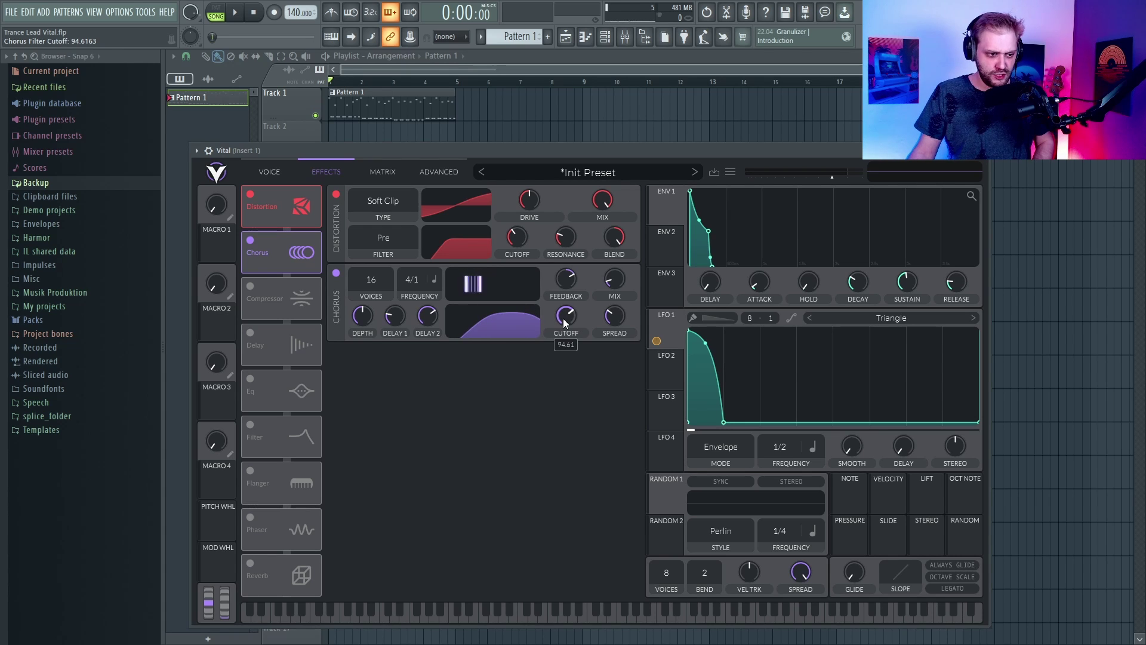
mouse_move(613, 316)
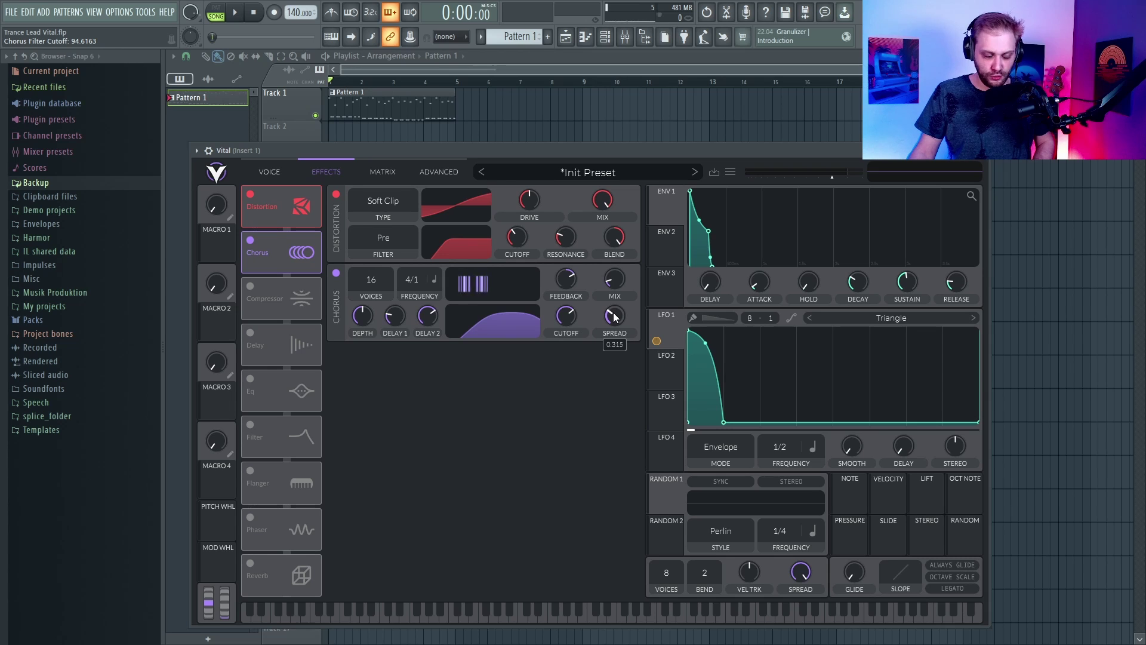
key(space)
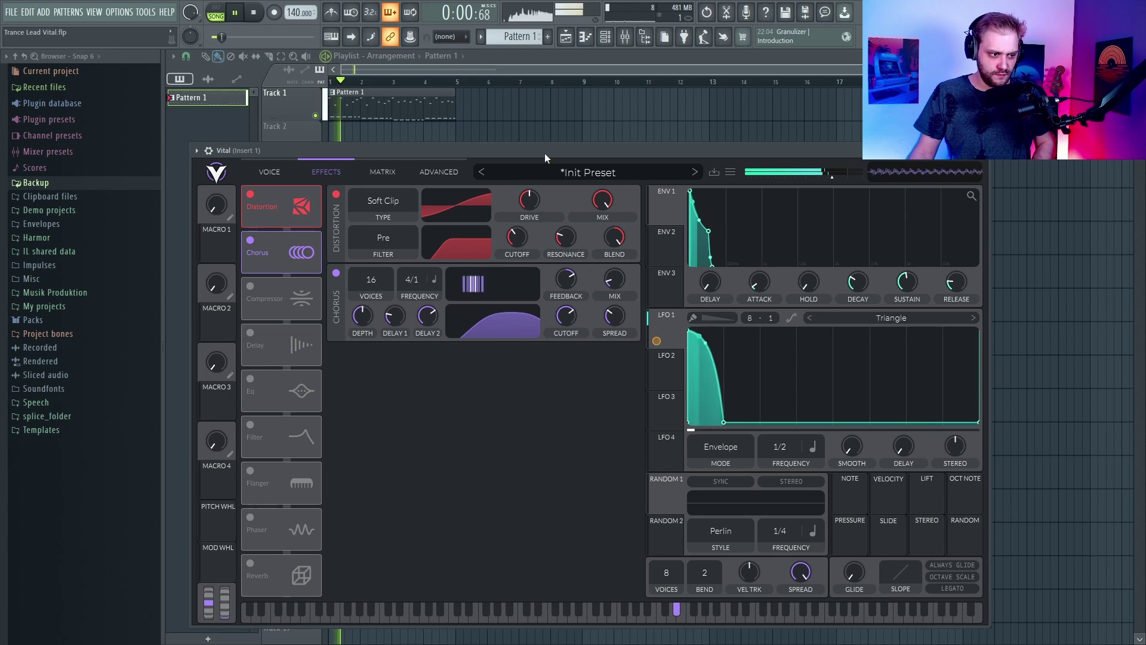
key(space)
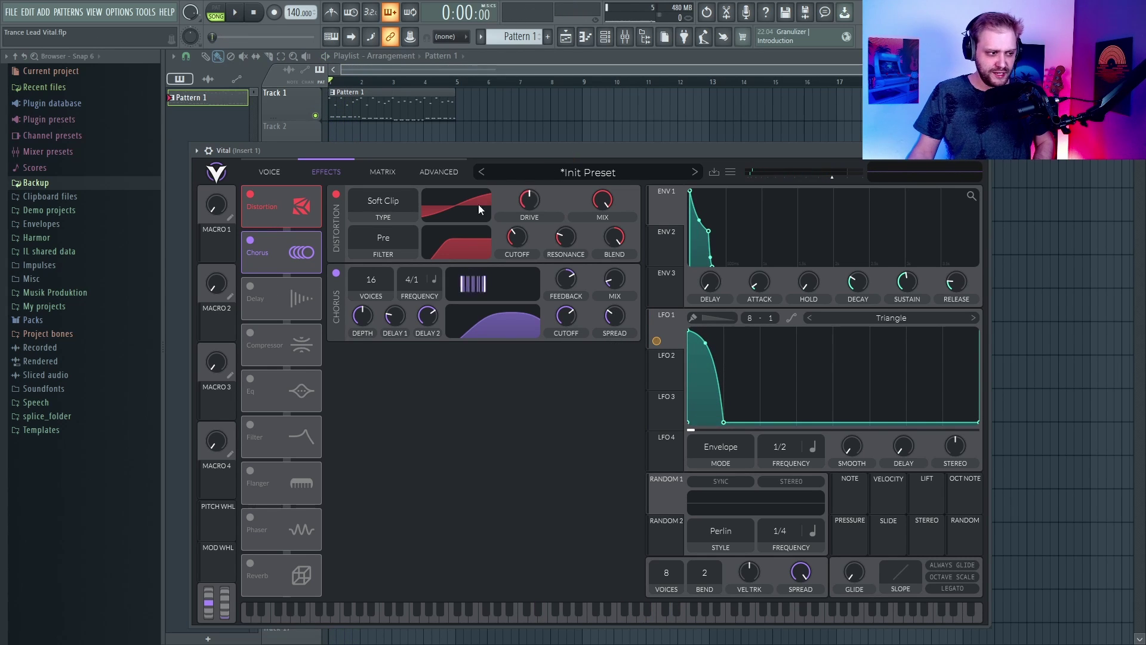
Step: Place Delay right after Chorus and enable it in Ping Pong mode with 75% feedback, a higher filter cutoff and a narrower spread
click(250, 287)
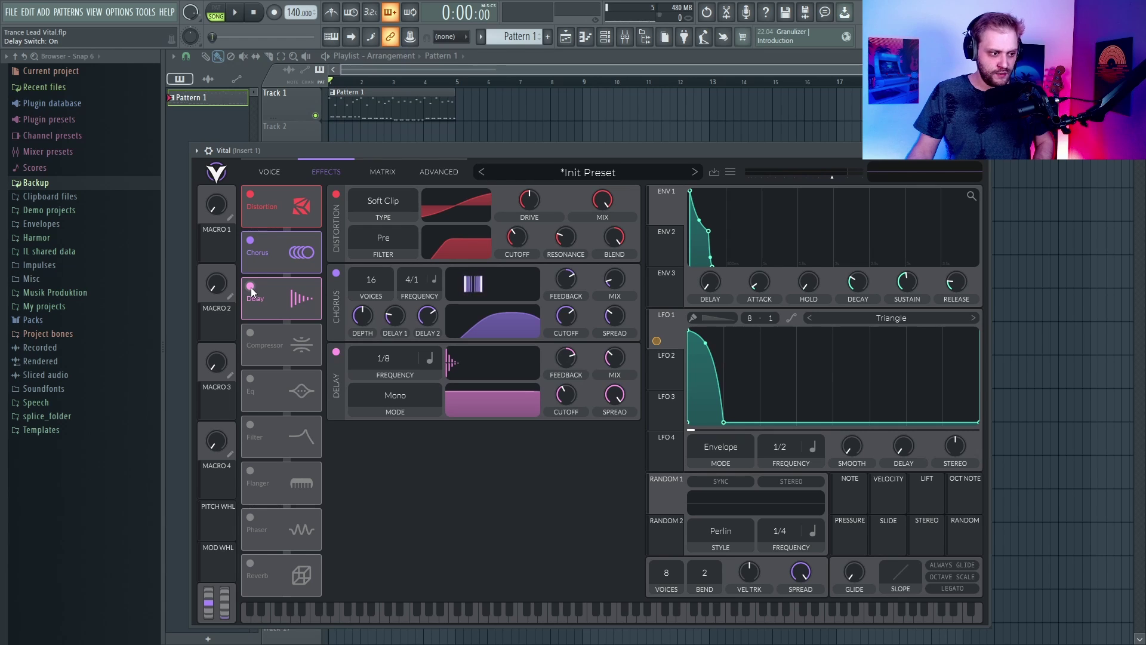
click(398, 391)
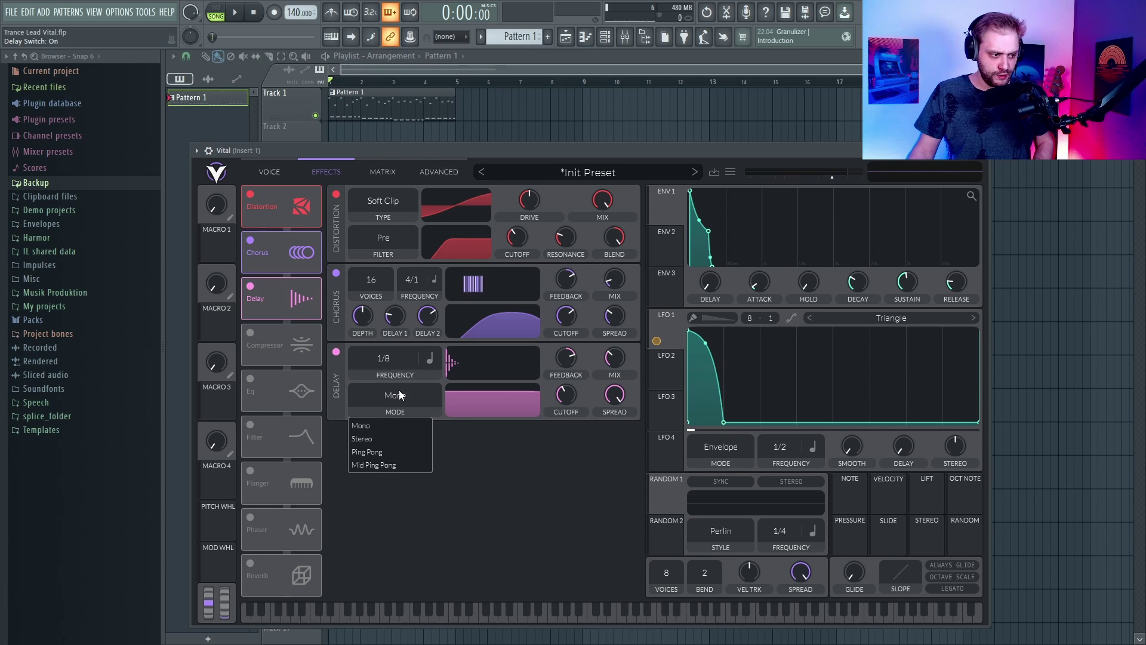
click(379, 454)
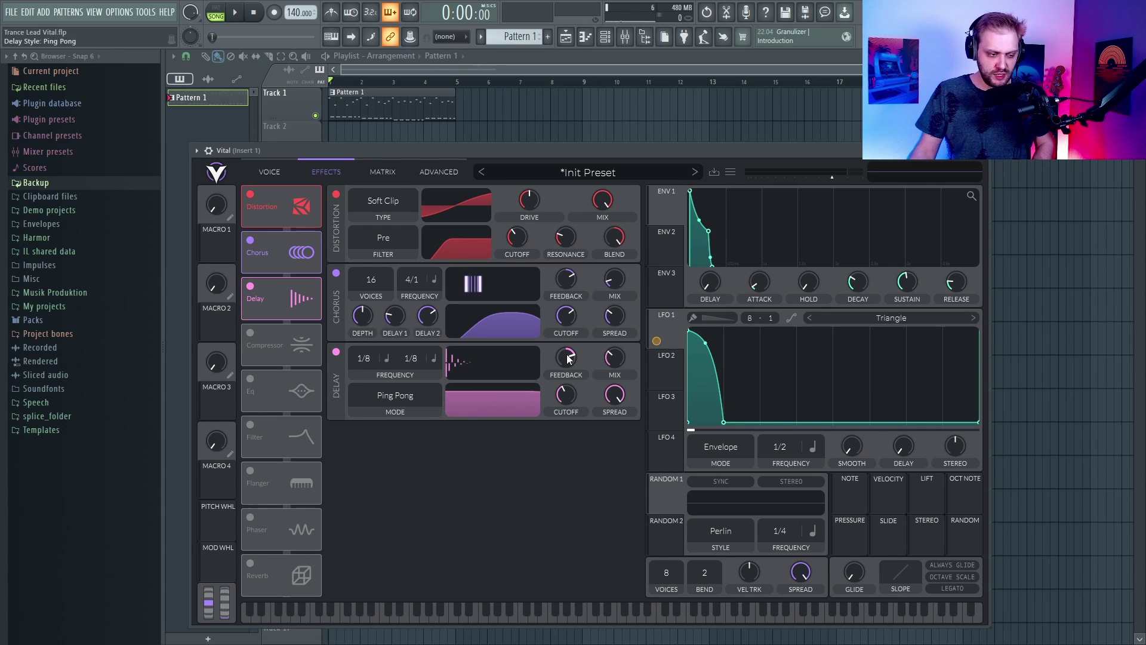
drag(567, 358, 567, 344)
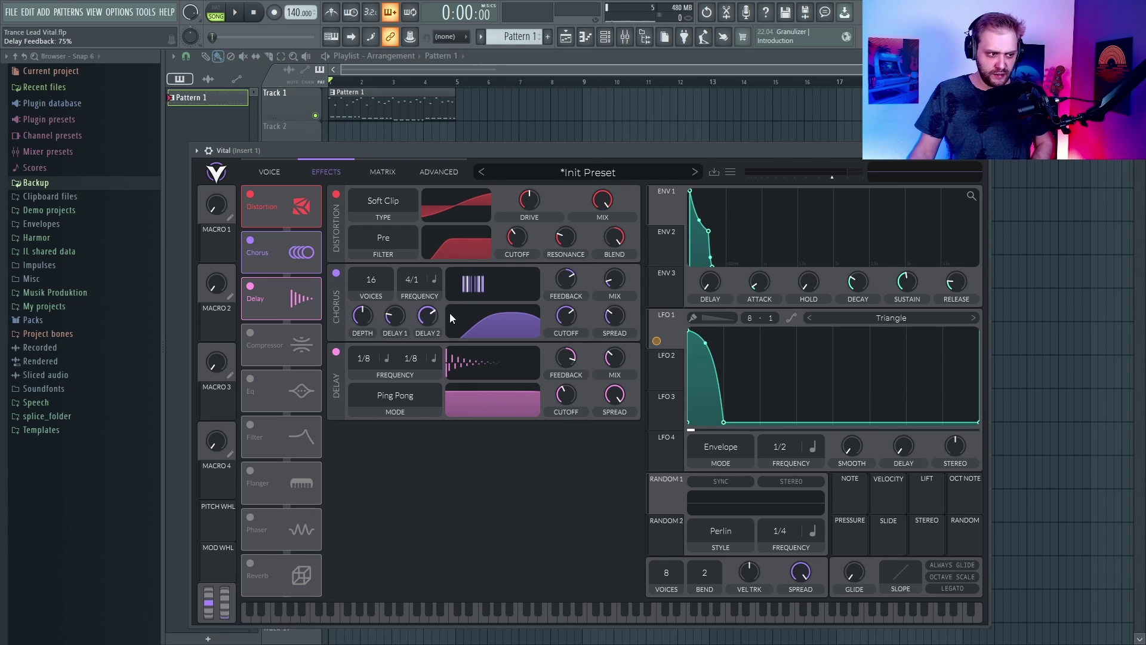
drag(493, 389, 600, 395)
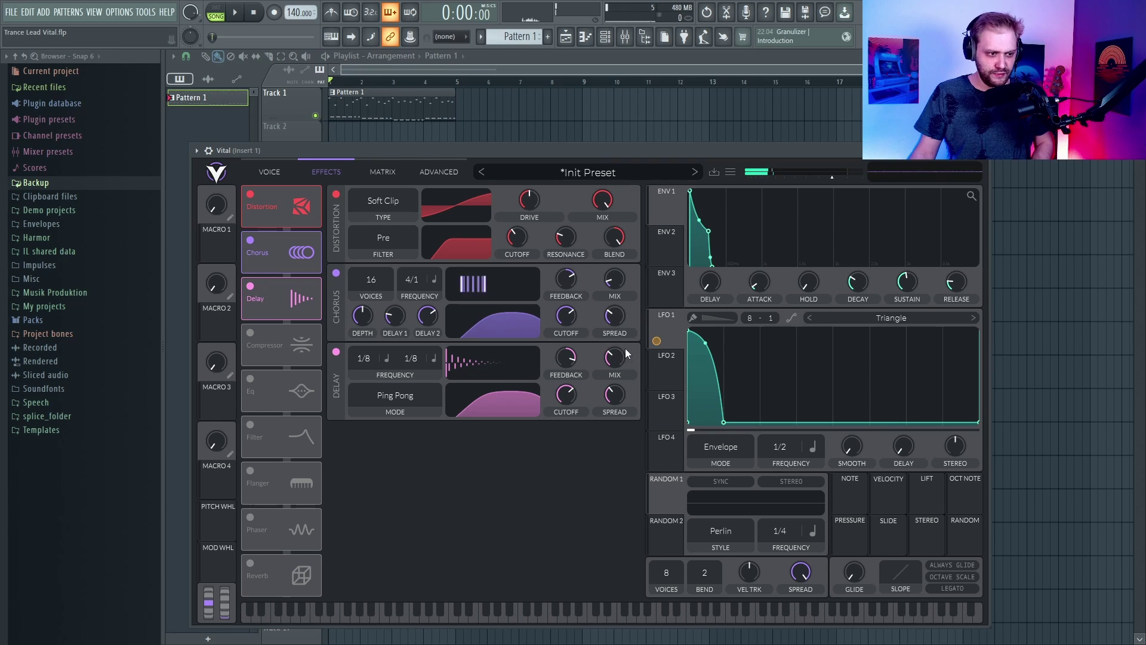
Step: Lower the delay's mix to about 13%, and fine-tune it slightly upward after auditioning the pattern
mouse_move(614, 360)
drag(613, 360, 600, 370)
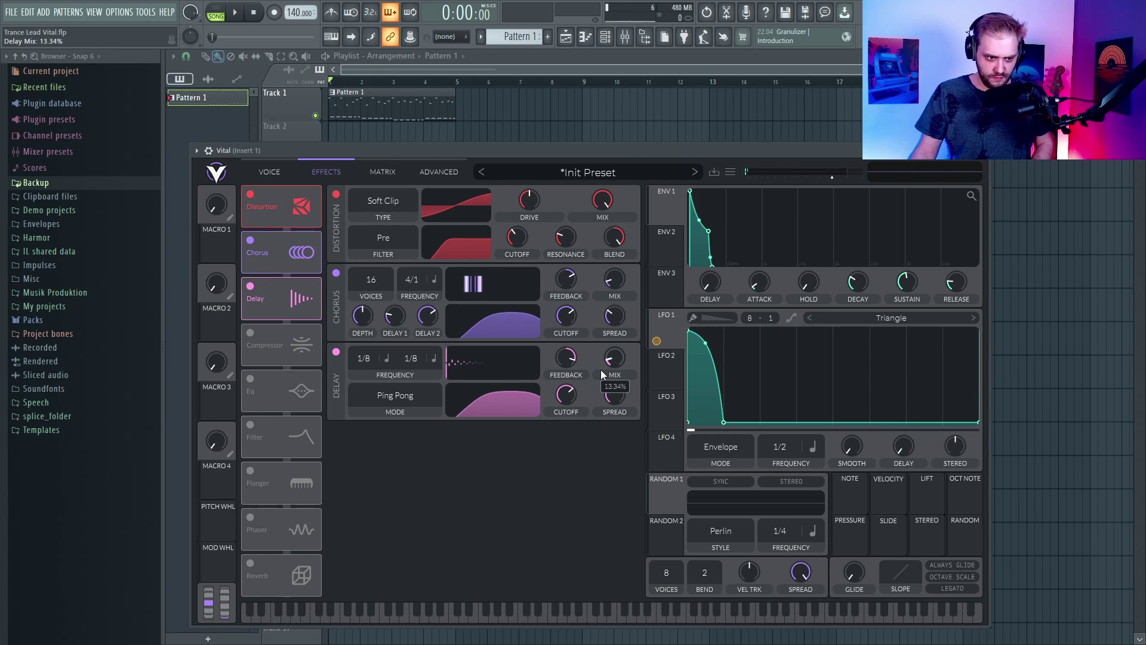
key(space)
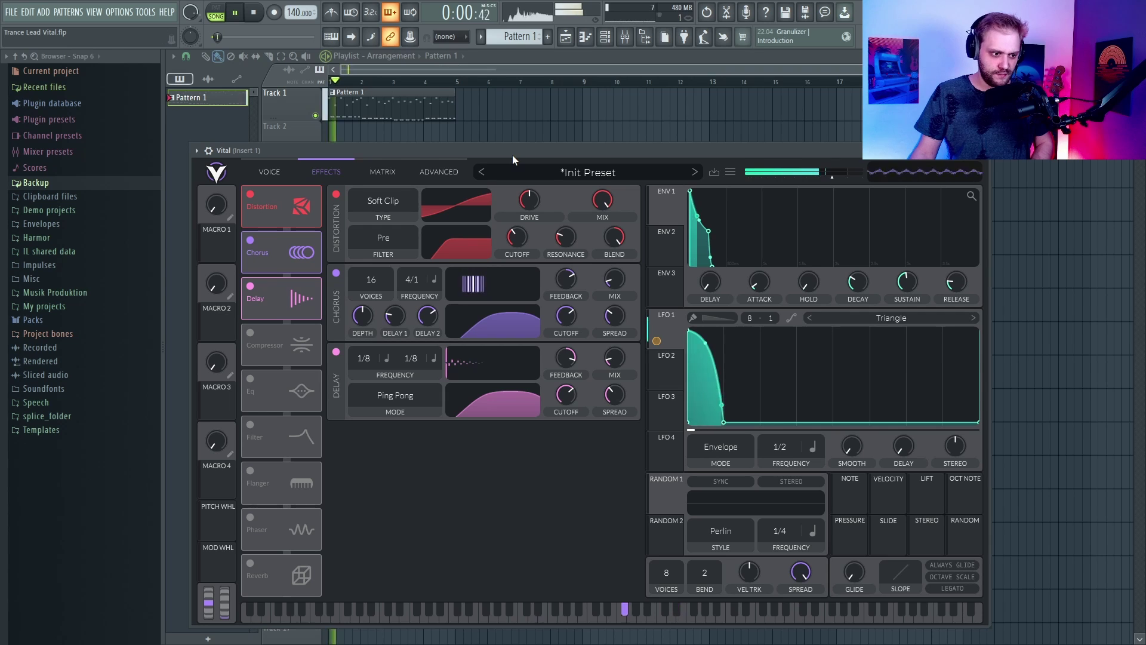
key(space)
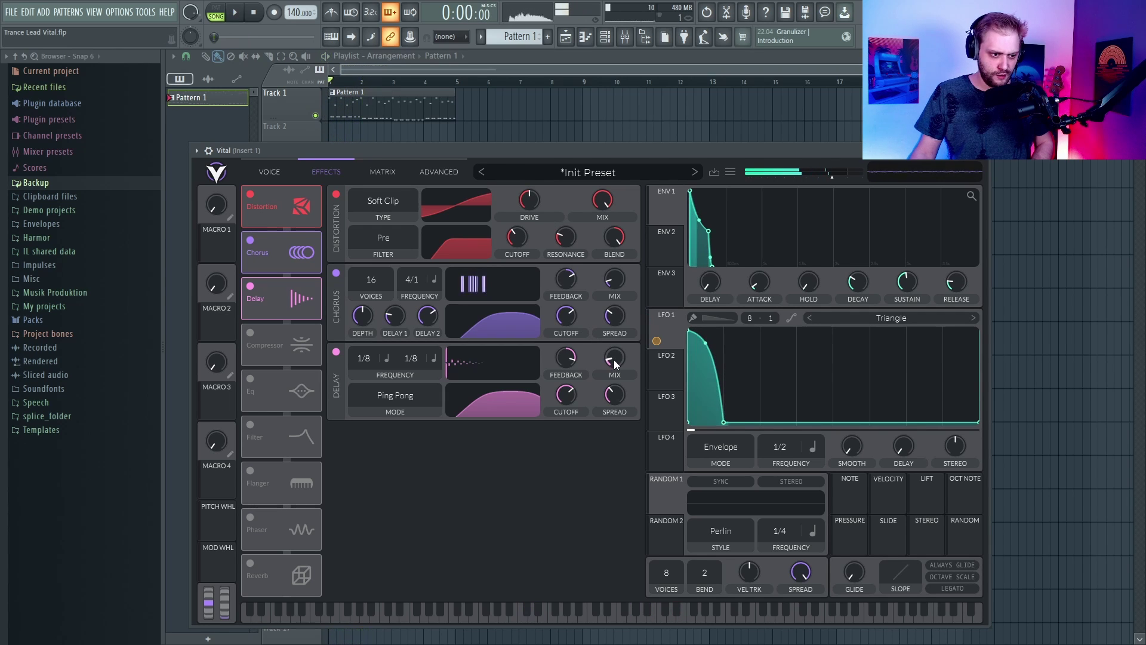
drag(614, 360, 614, 358)
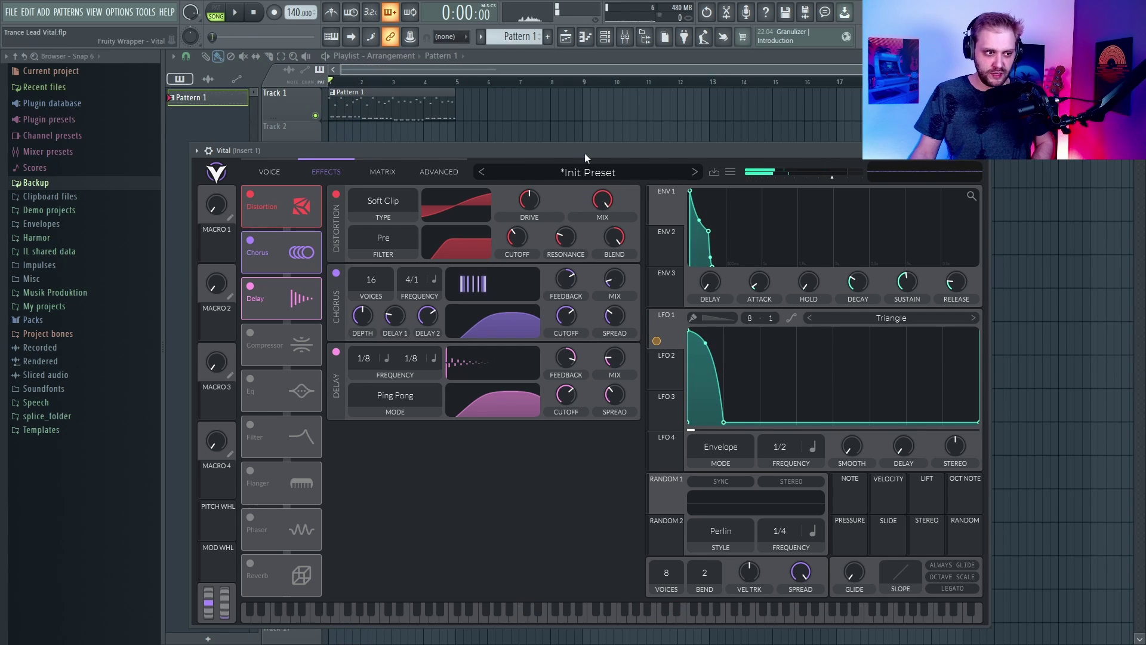
Step: Audition the pattern, enable Phaser directly after Delay in the effect chain, and play the pattern again
key(space)
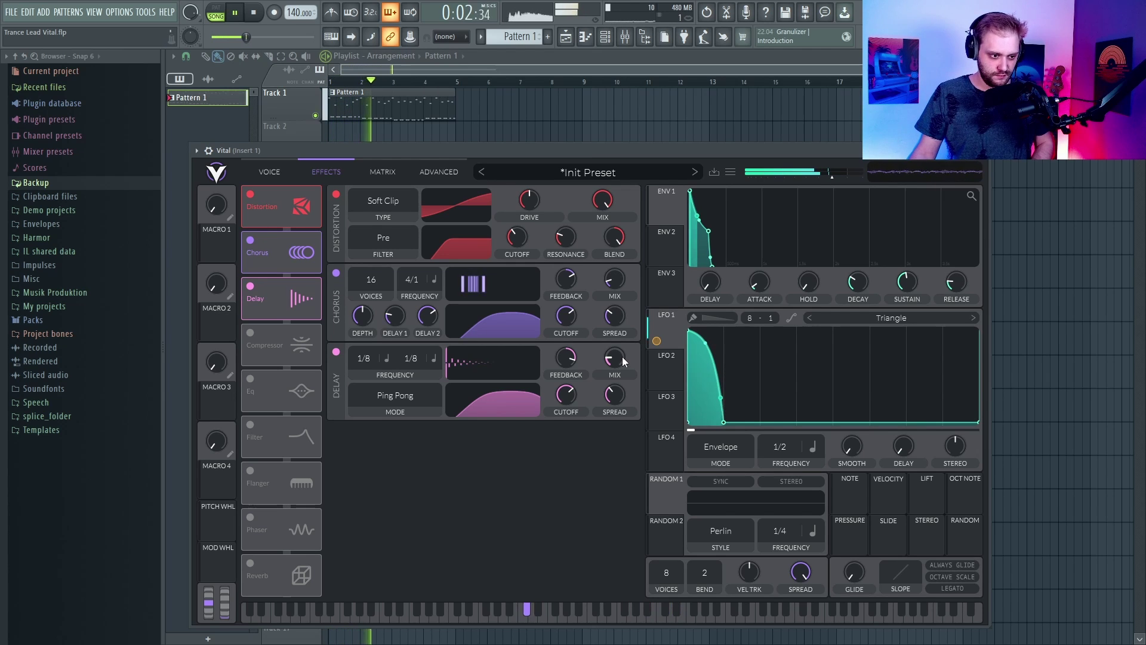
key(space)
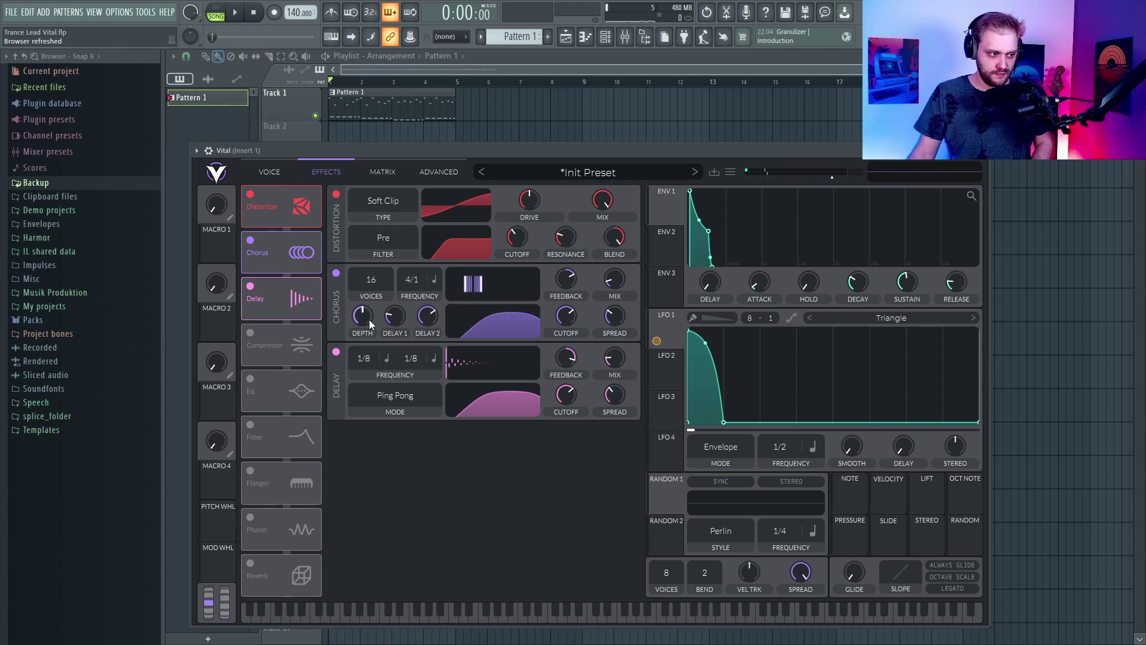
click(246, 517)
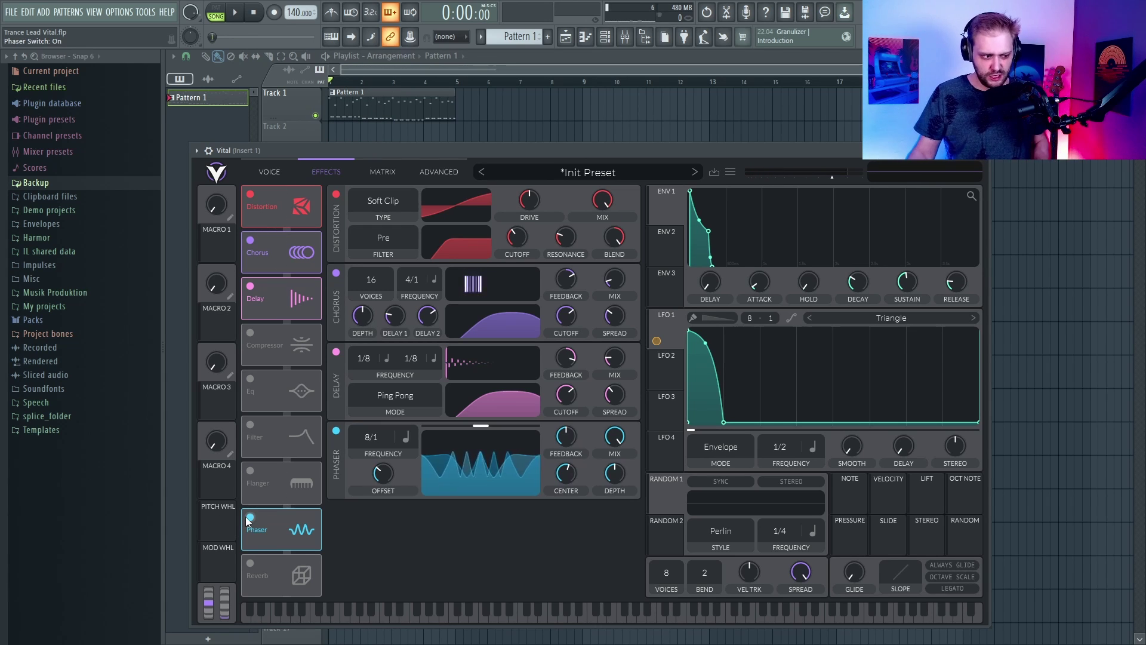
drag(278, 517, 270, 340)
key(space)
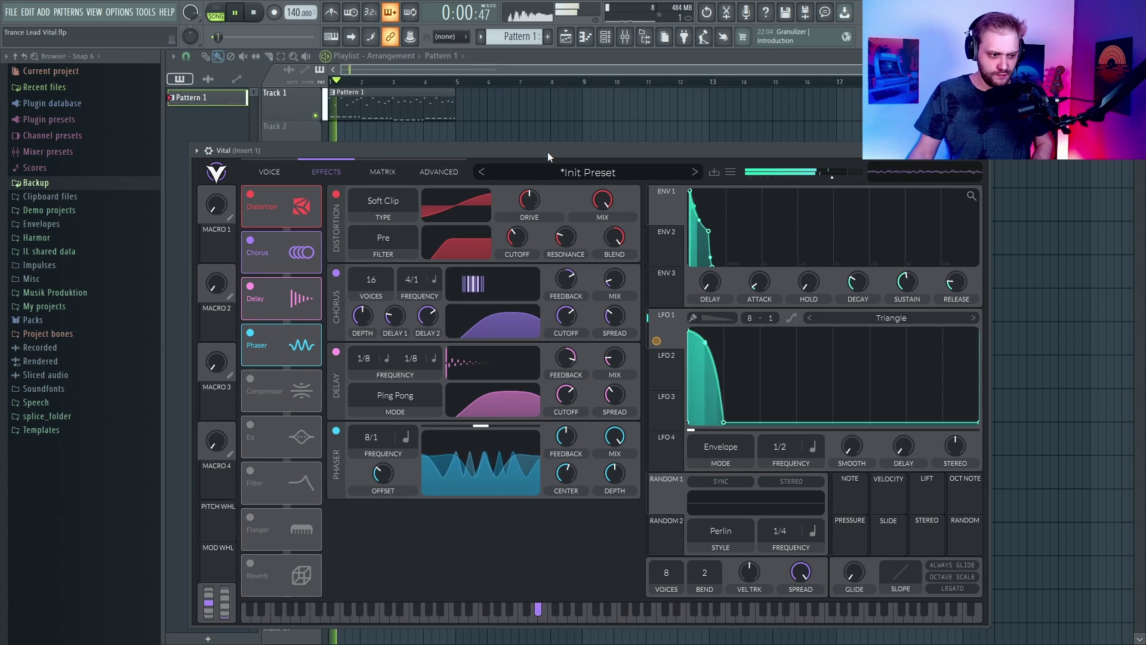
key(space)
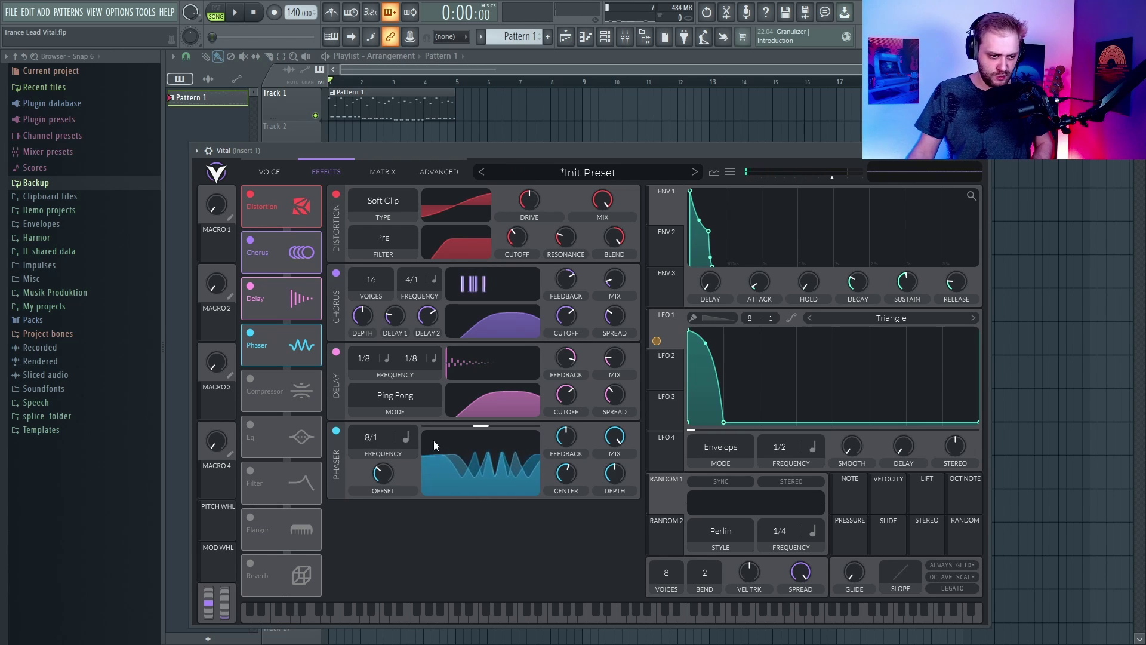
Step: Lower the phaser's mix to 7%, fine-tuning it while the pattern plays
mouse_move(609, 454)
drag(607, 449, 571, 514)
key(space)
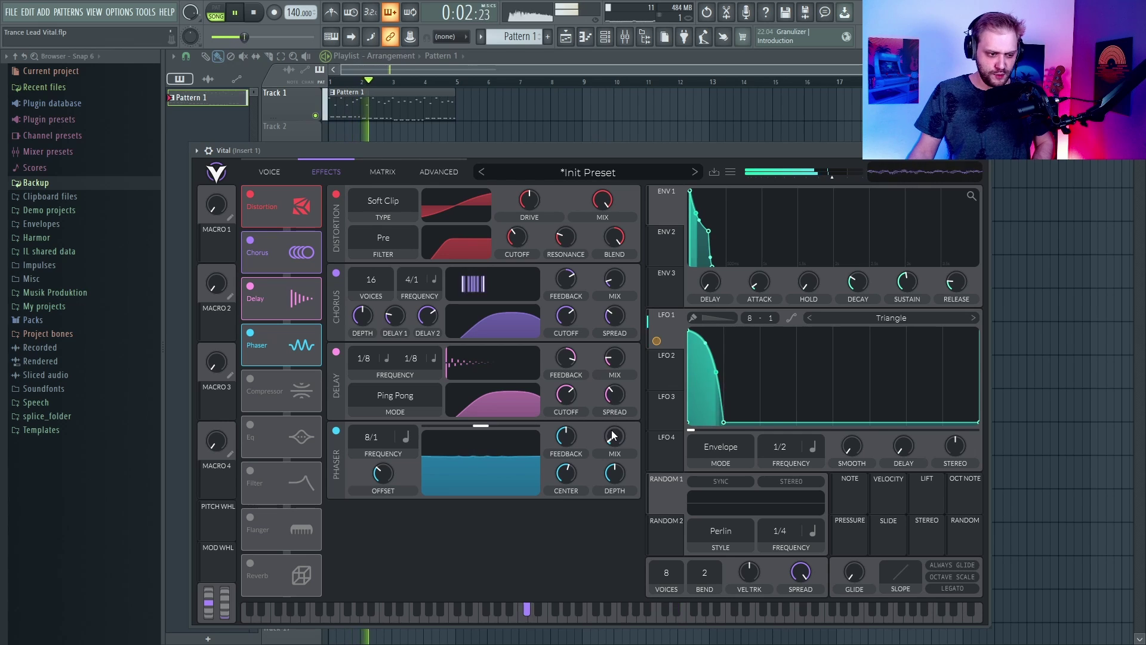
drag(614, 431, 601, 450)
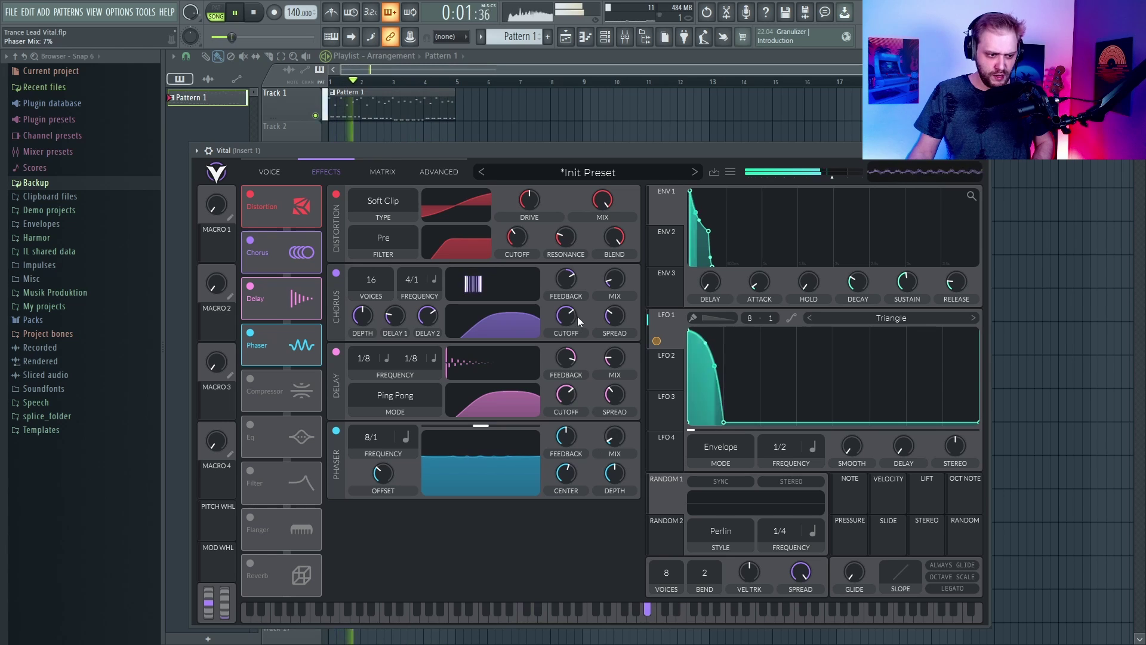
key(space)
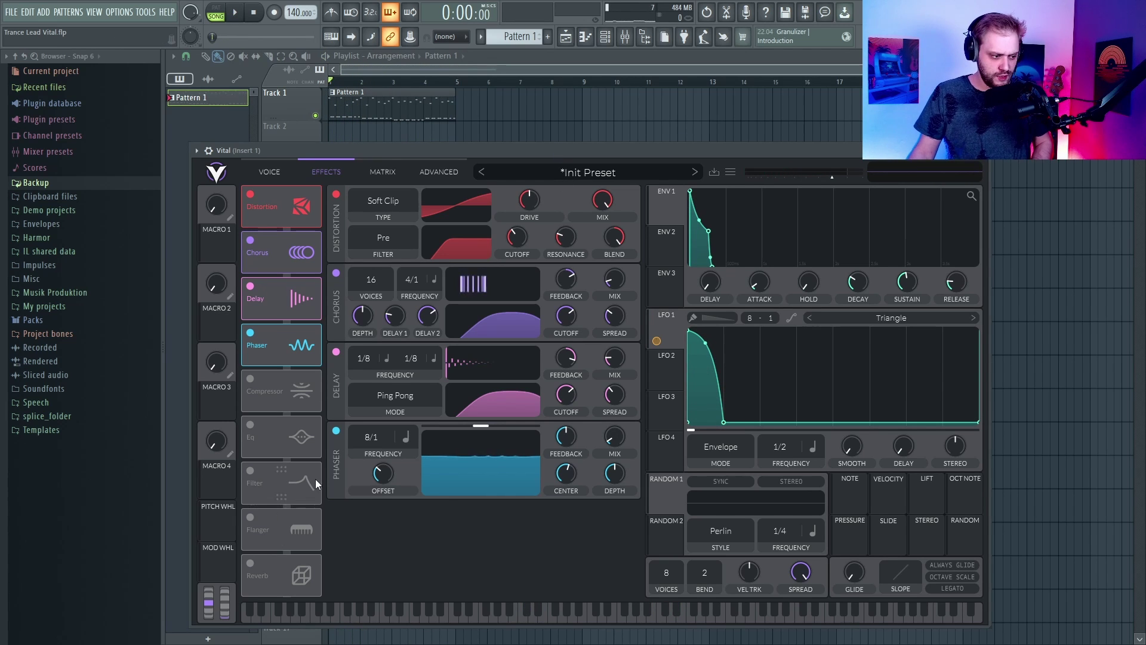
Step: Enable Reverb, place it directly after Phaser in the effect chain, and audition the pattern
click(250, 564)
drag(284, 582, 278, 390)
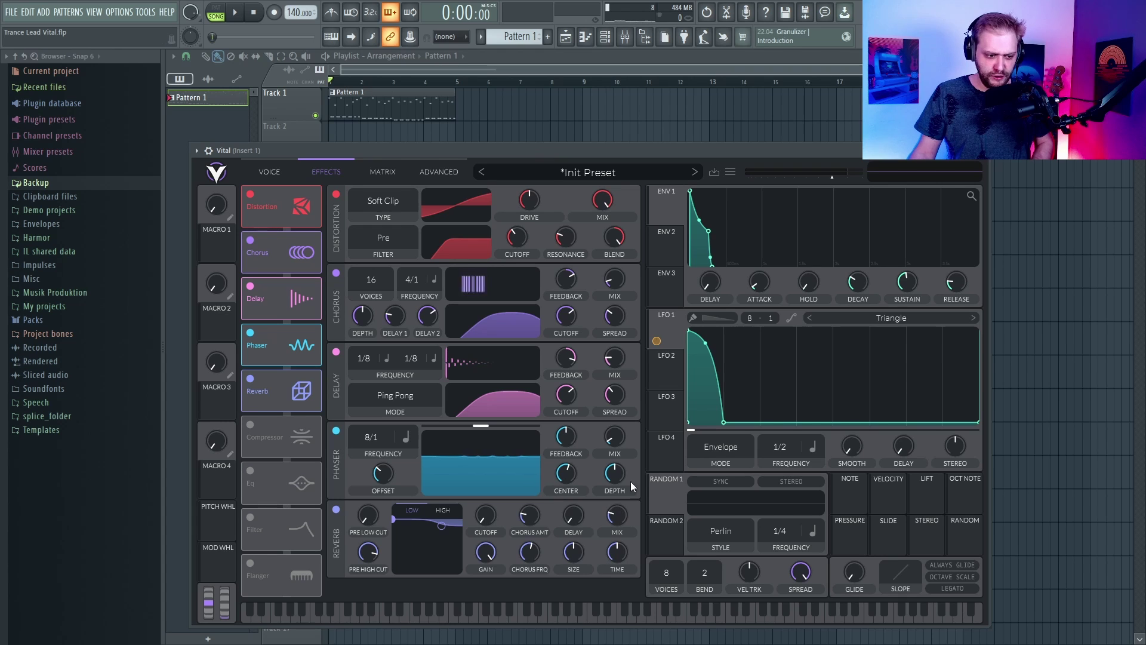
key(space)
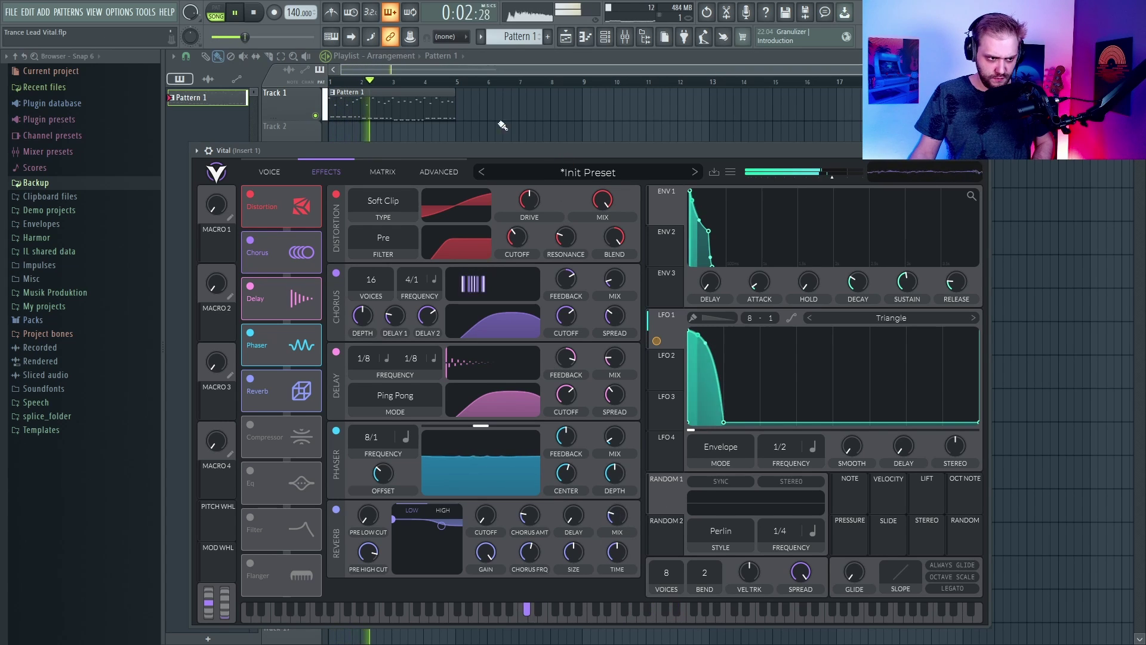
key(space)
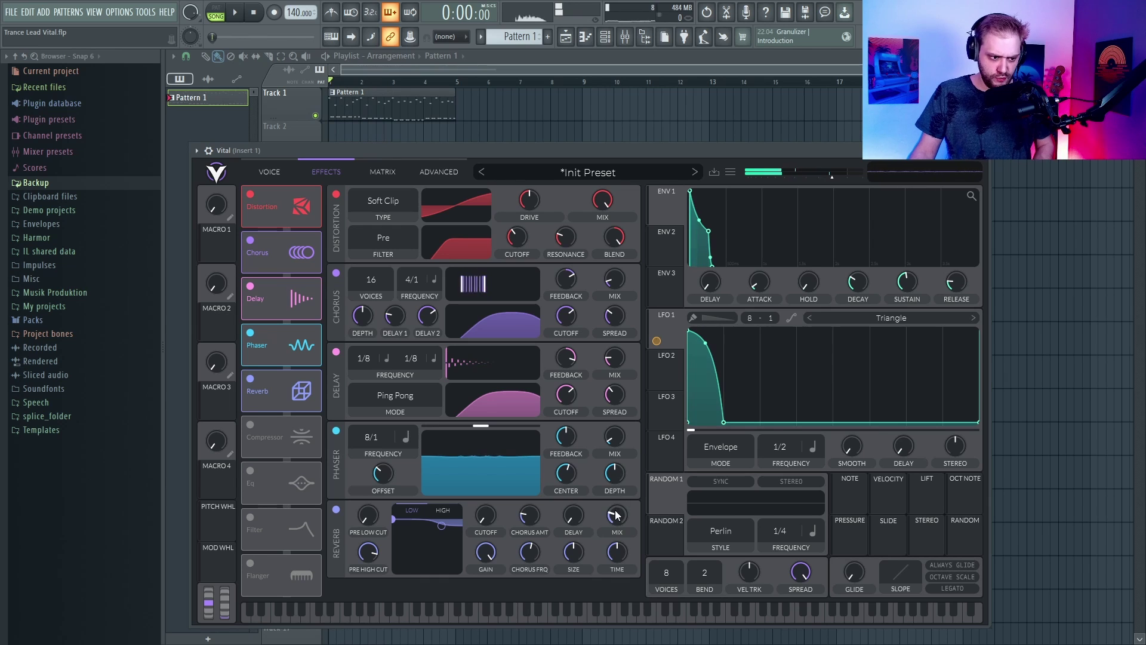
Step: Set the reverb's mix to 15% and audition the pattern
mouse_move(608, 515)
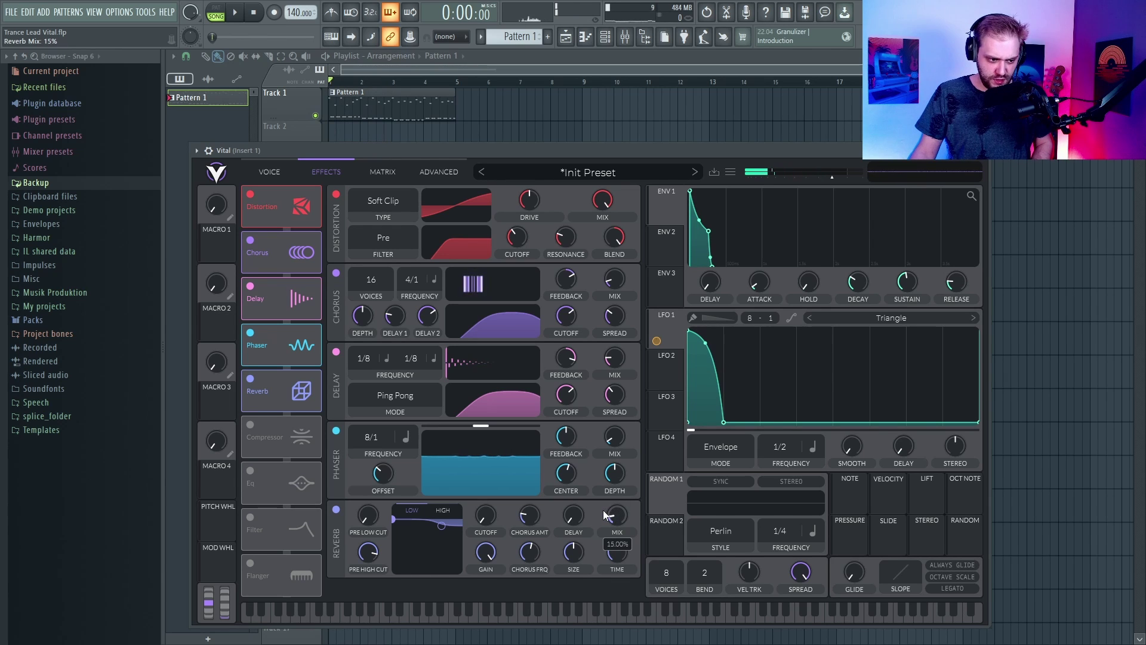
key(space)
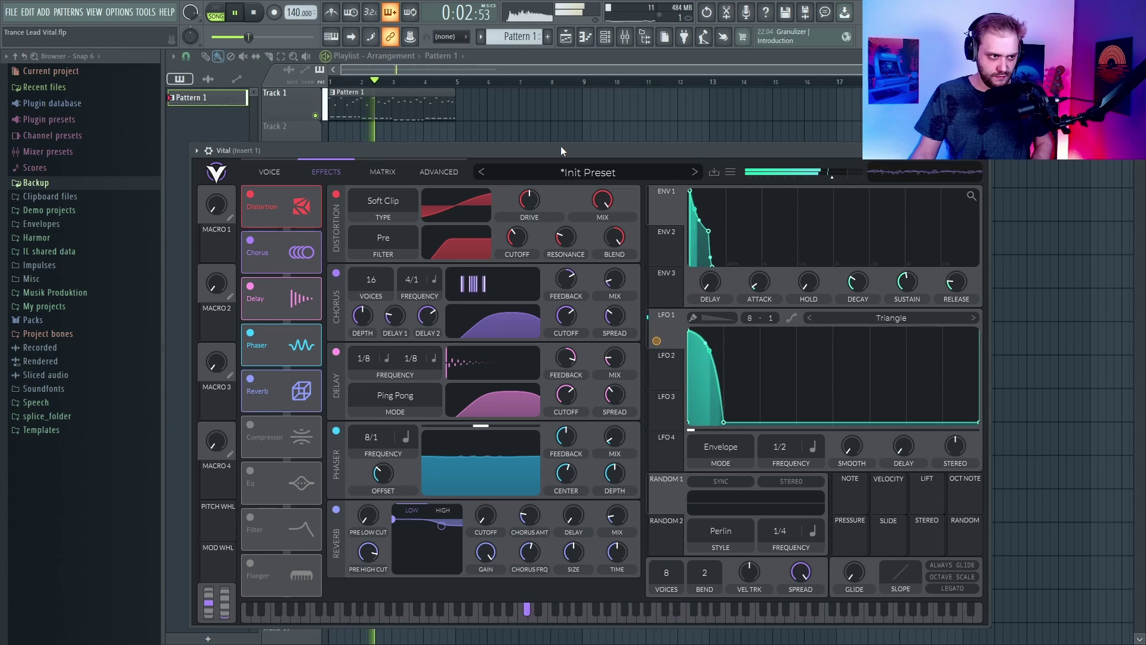
key(space)
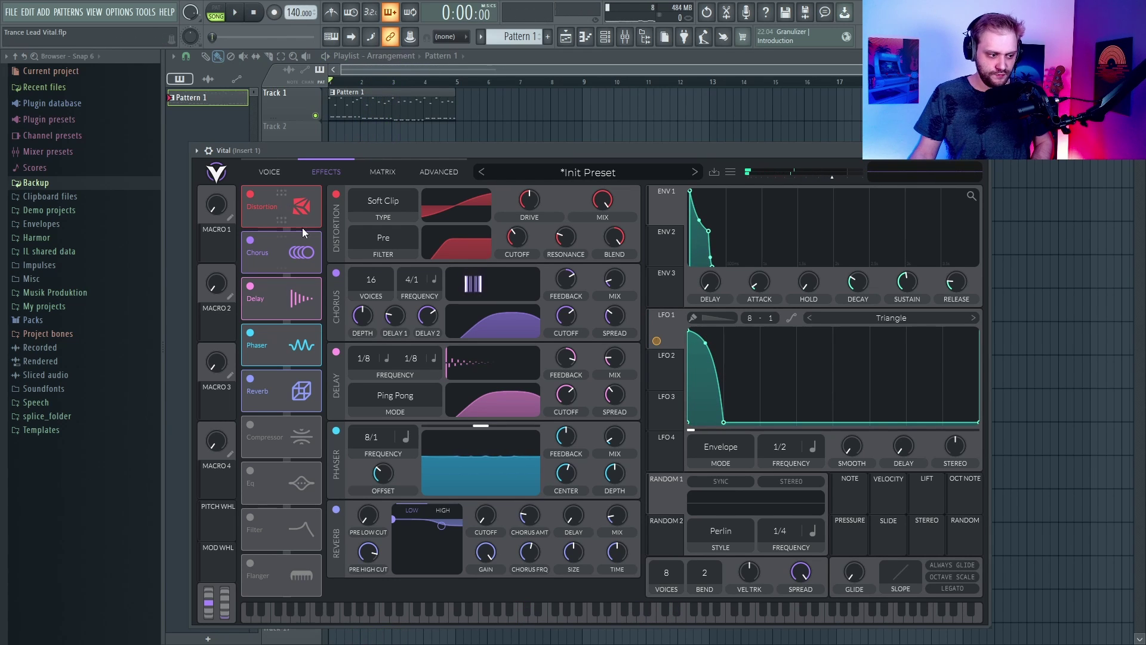
Step: Enable EQ directly after Reverb and set its low band to High Pass with about 5.35% resonance and a 36.8-semitone cutoff
click(250, 470)
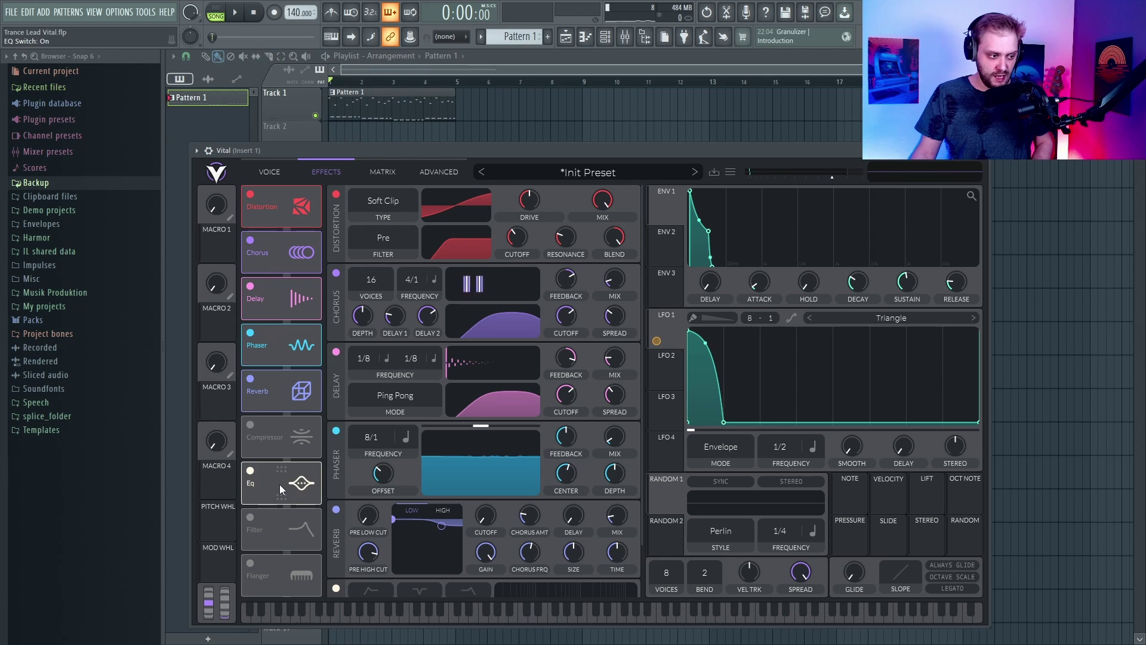
drag(280, 497, 281, 450)
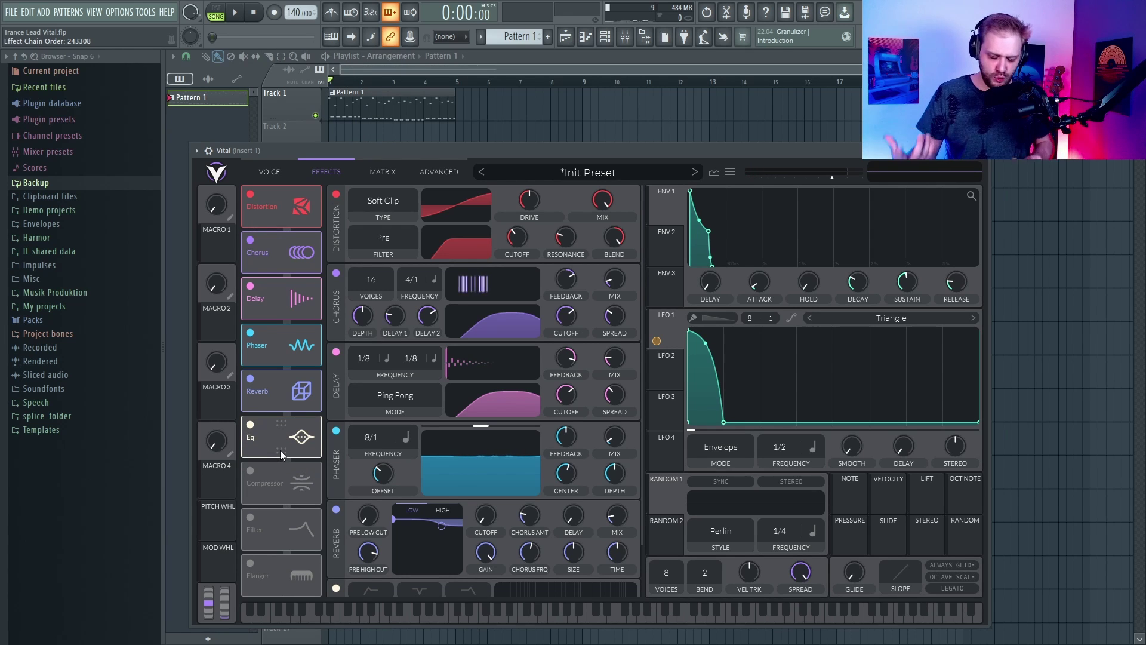
scroll(355, 569, down, 3)
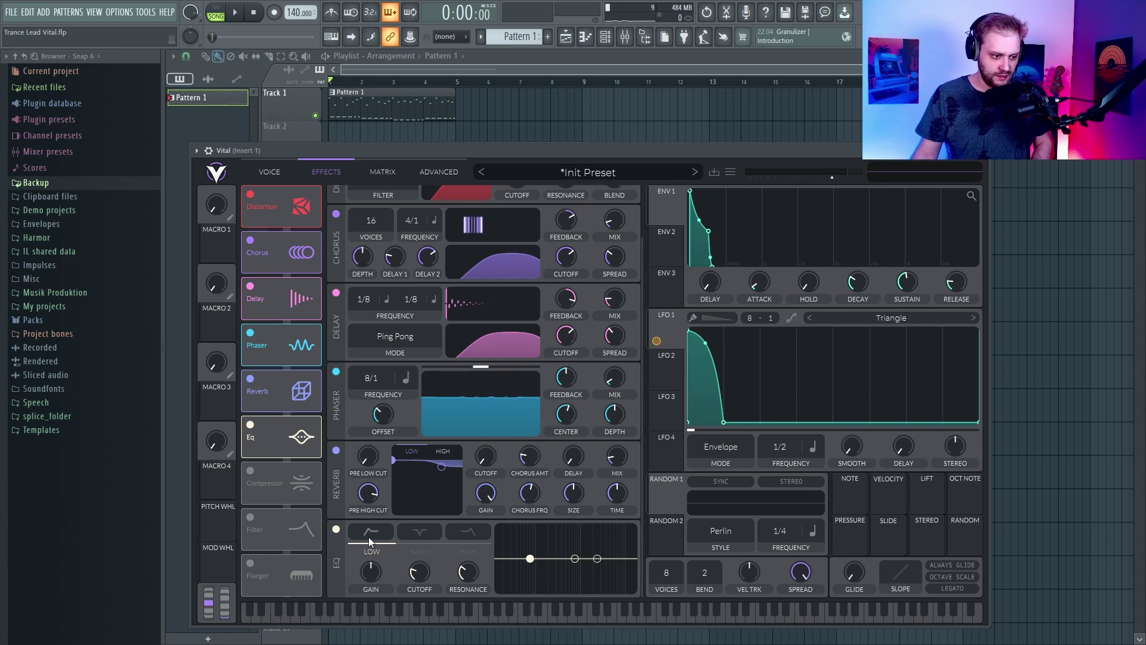
click(371, 532)
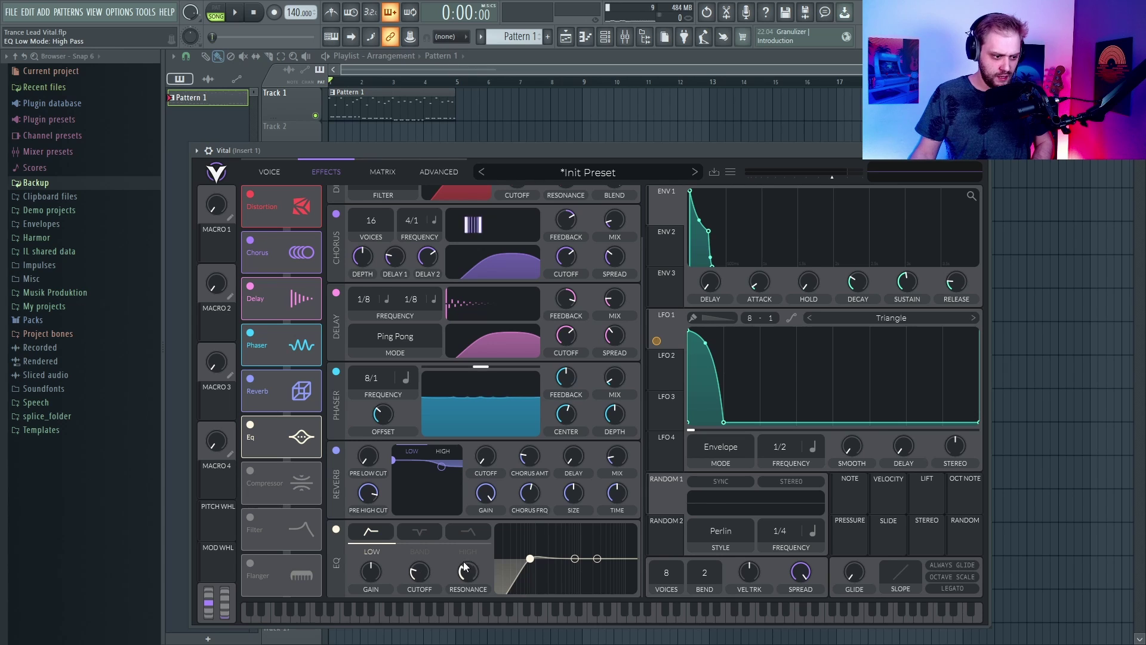
drag(466, 570, 465, 633)
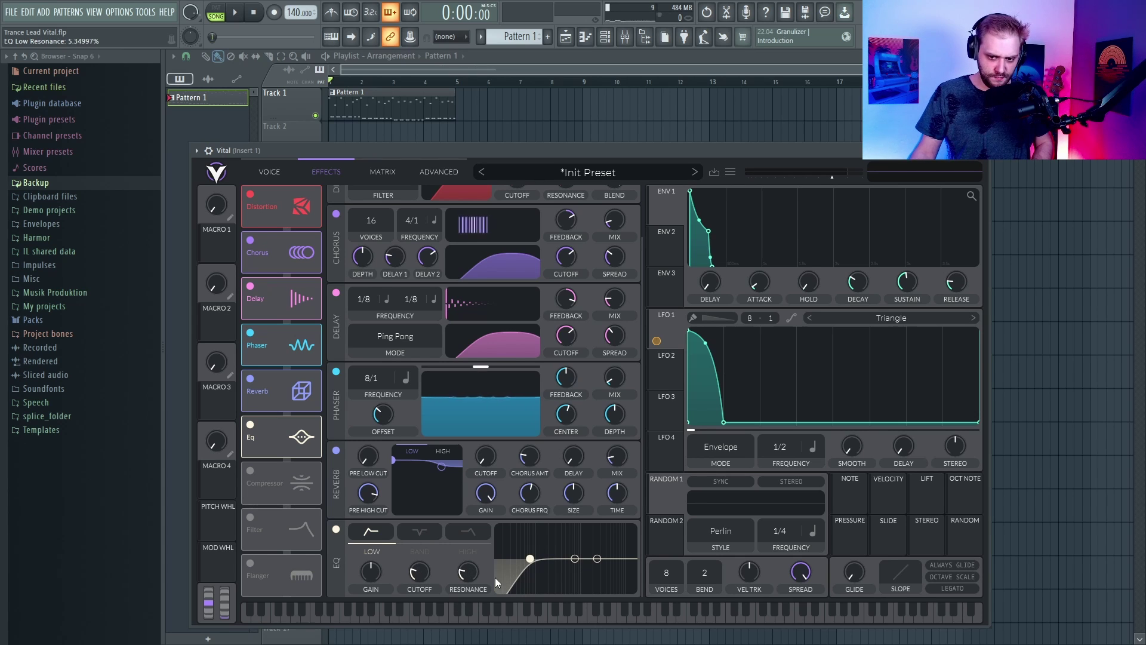
scroll(427, 574, down, 2)
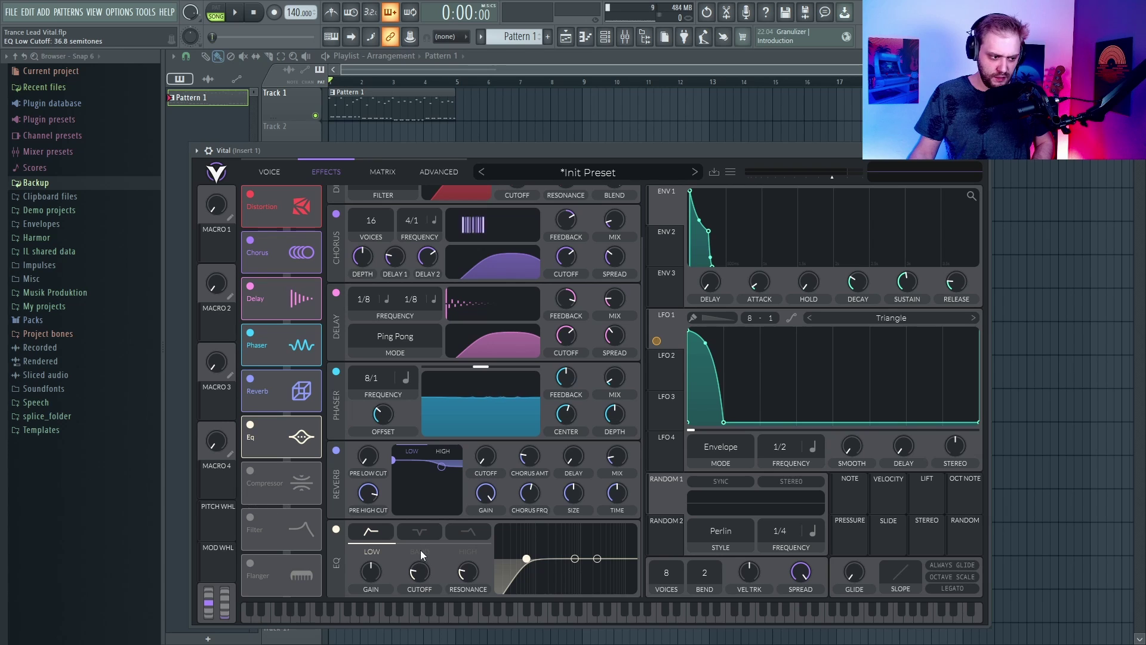
Step: Set the EQ's middle band to 1.5 dB gain, about 76.16 semitones cutoff and about 5.17 resonance
click(419, 552)
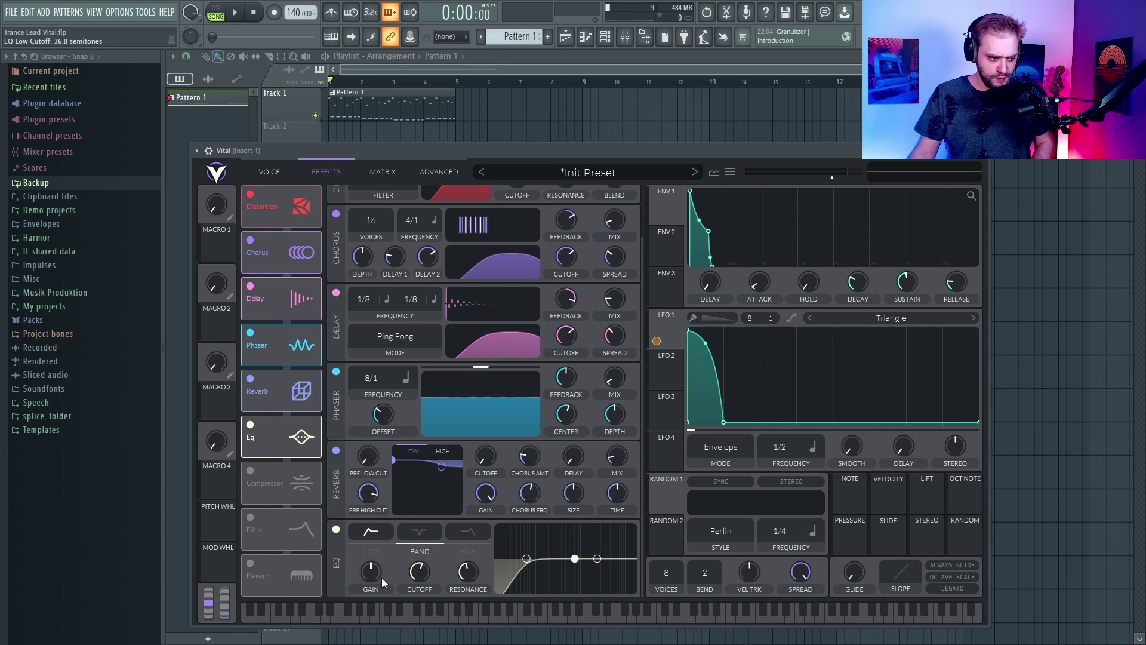
scroll(380, 580, up, 1)
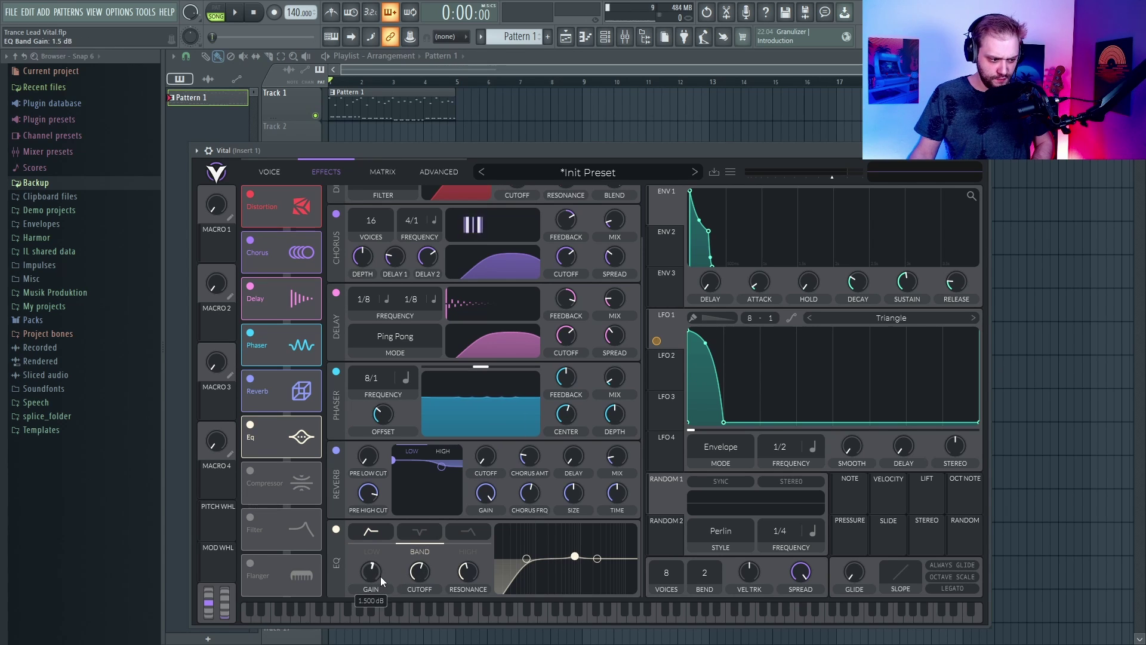
scroll(404, 575, down, 2)
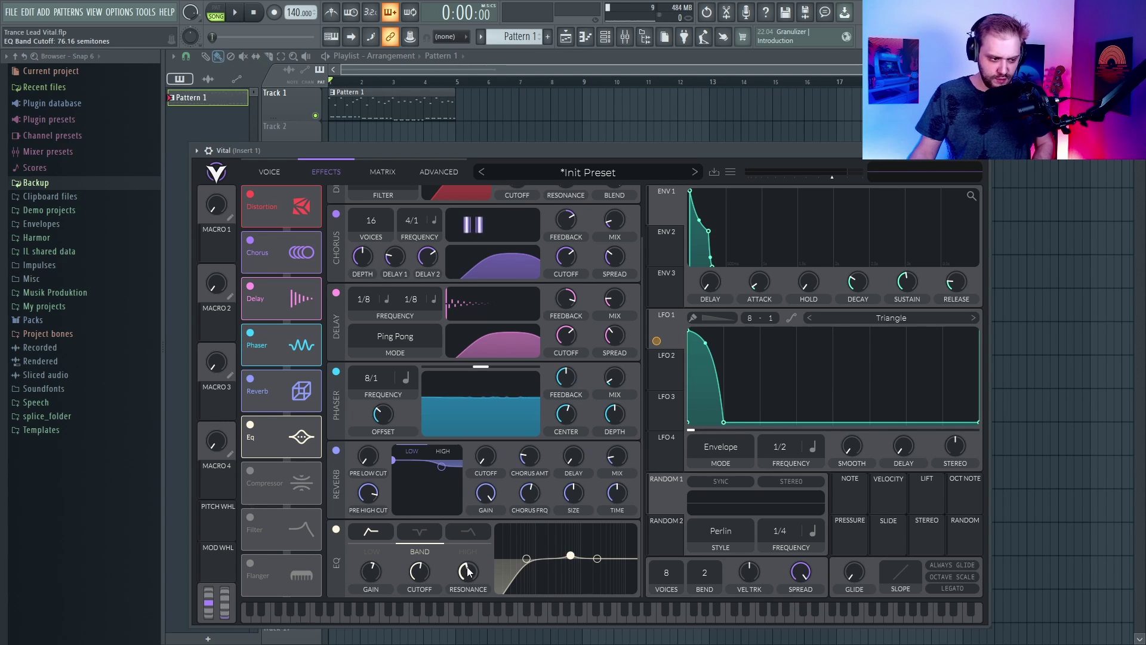
scroll(472, 571, up, 1)
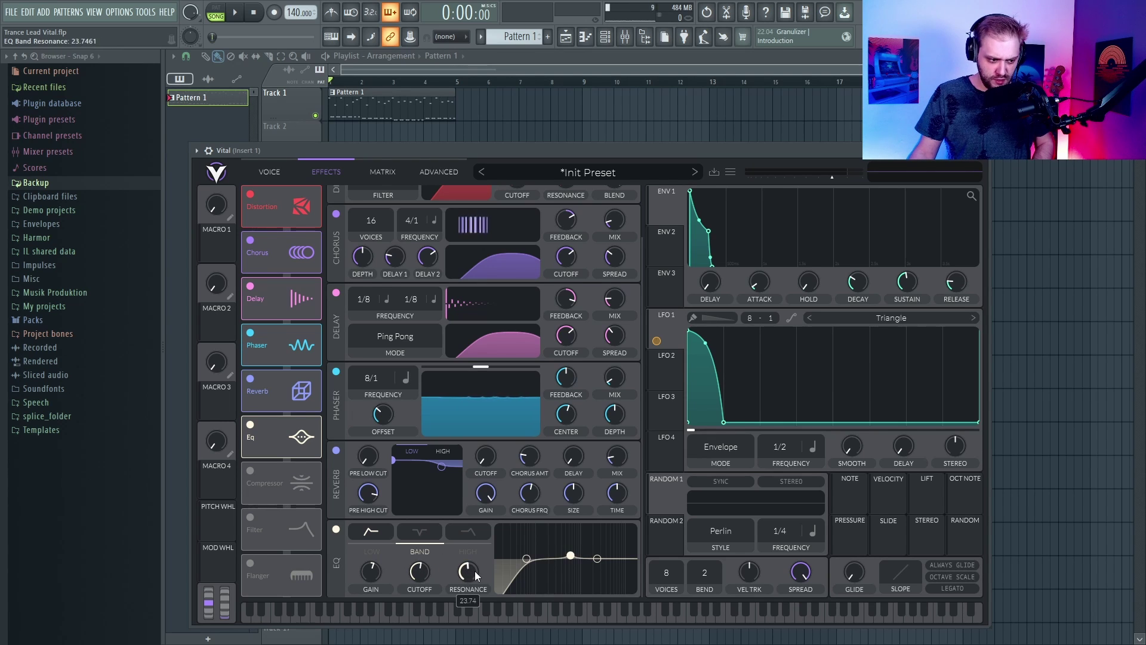
scroll(488, 561, down, 6)
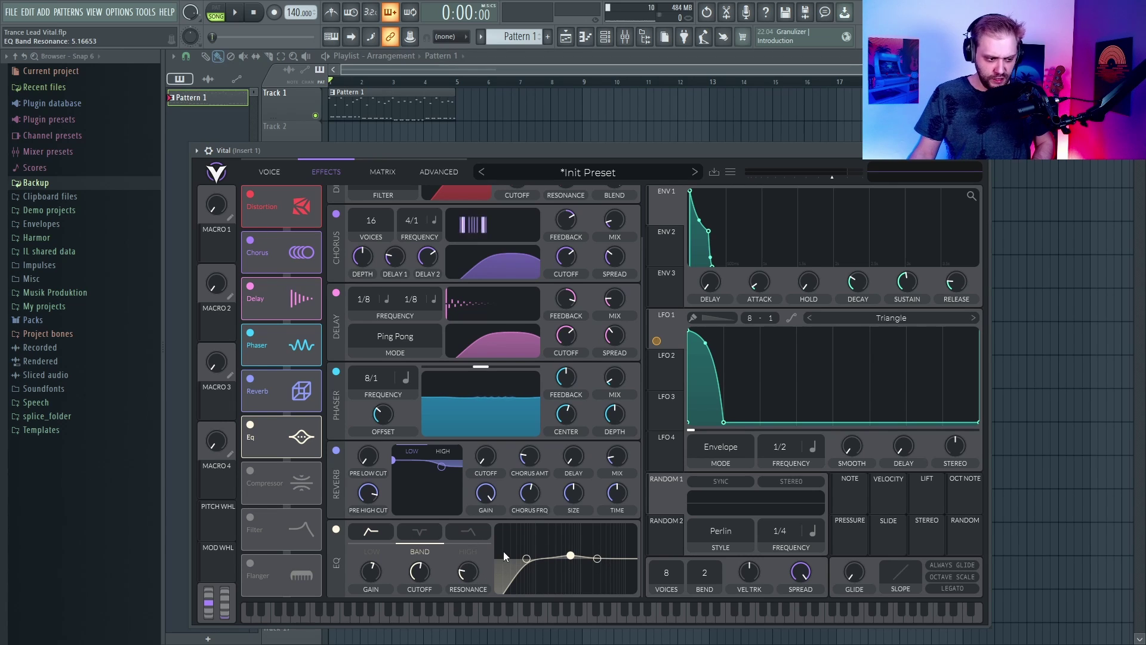
Step: Set the EQ high band's resonance to 0, boost its gain with a slightly higher cutoff, and audition the pattern
click(472, 551)
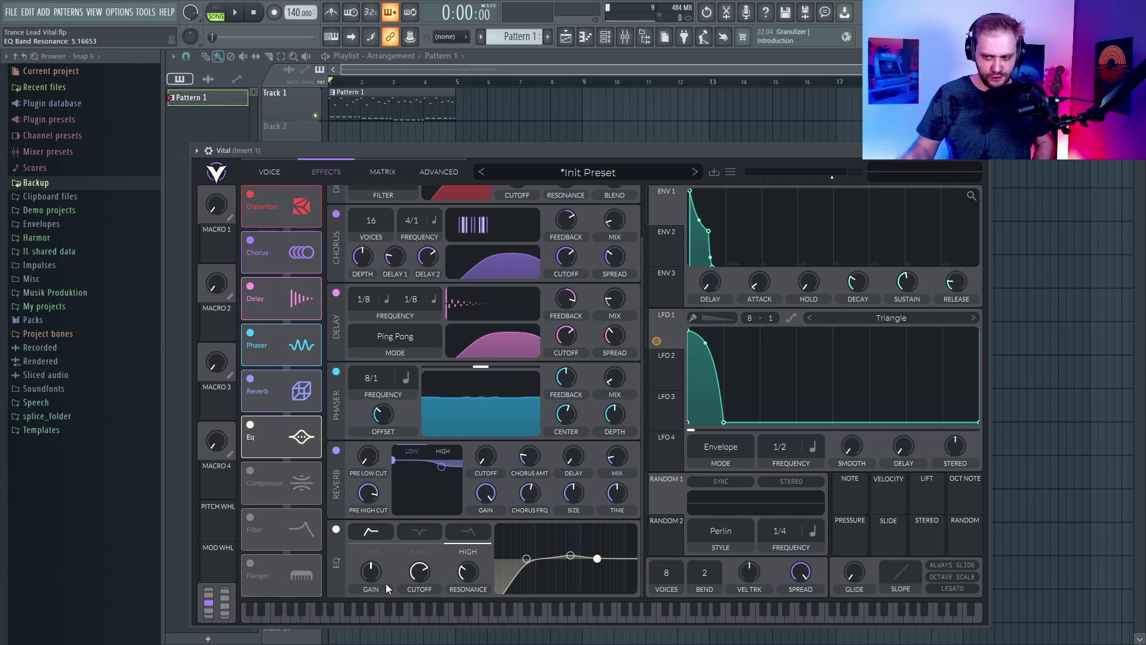
click(463, 573)
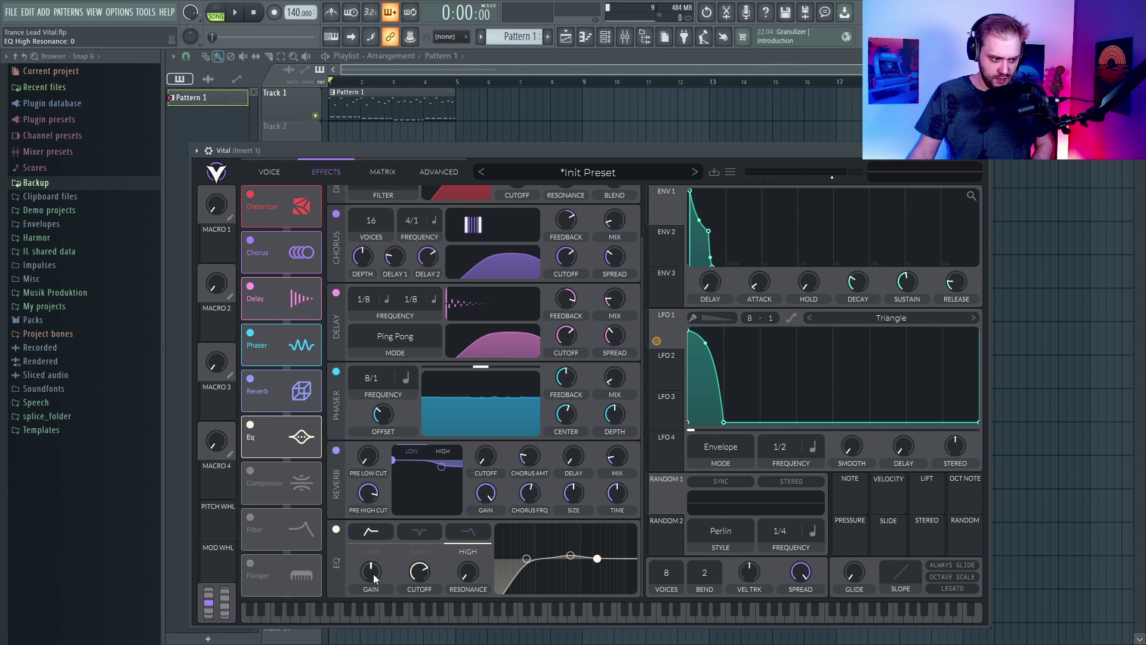
drag(374, 574, 421, 573)
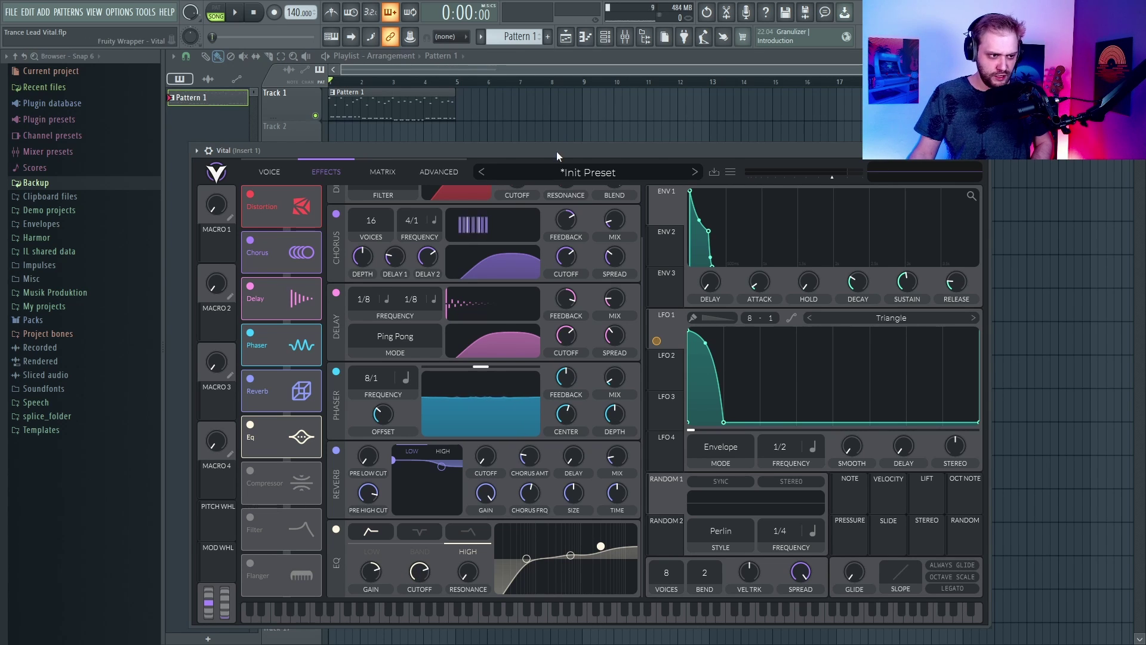
key(space)
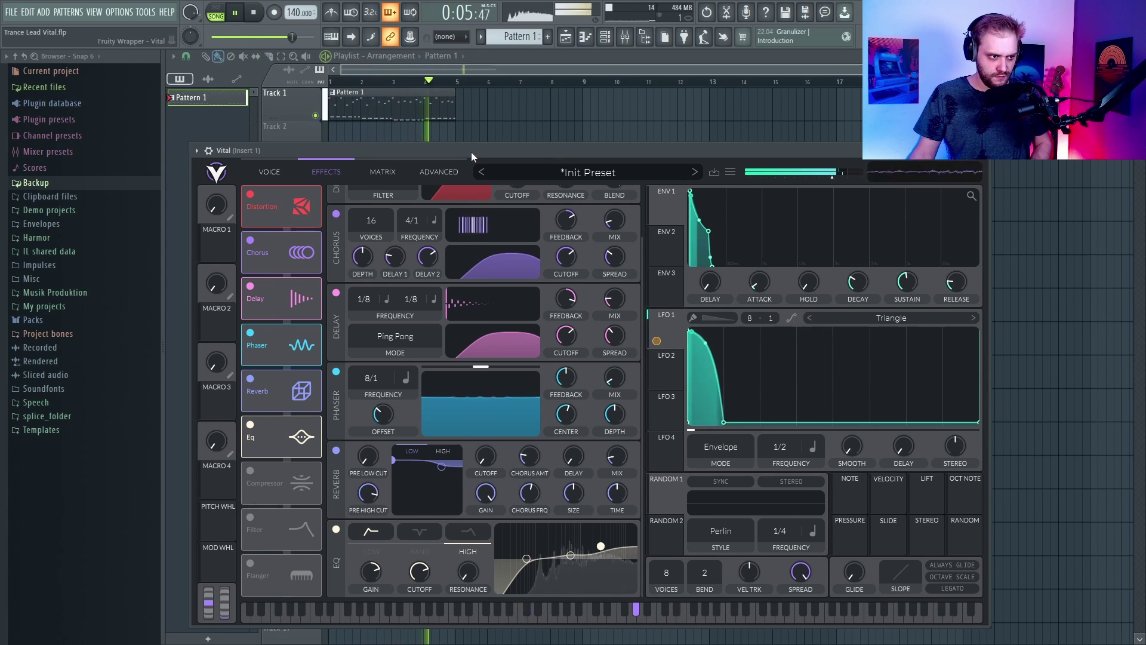
key(space)
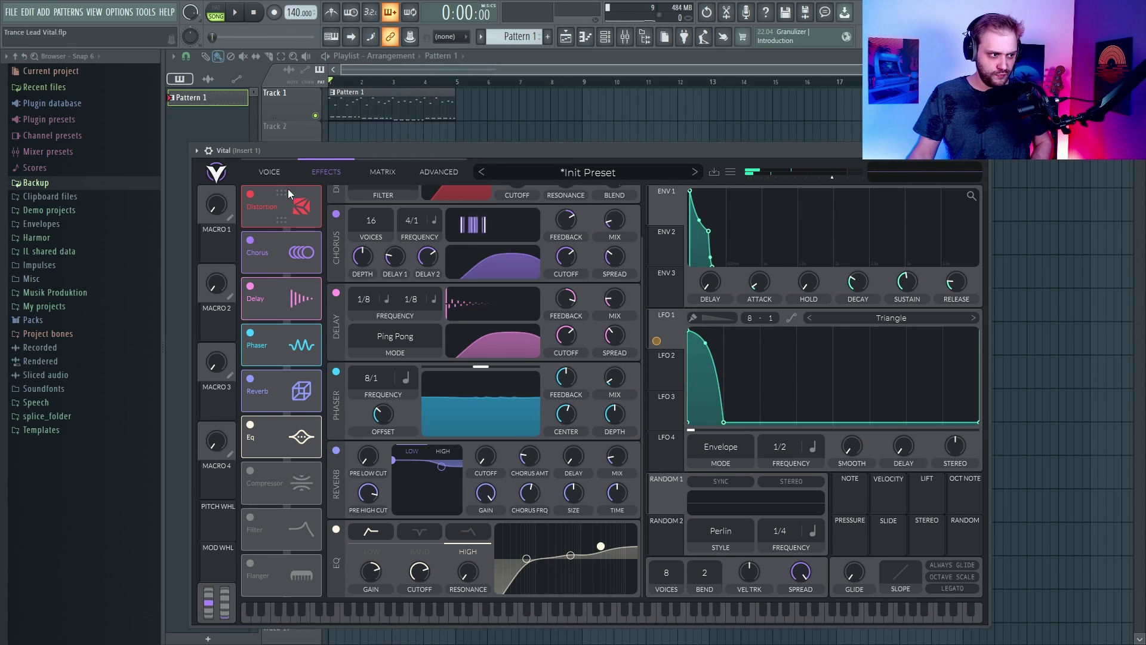
Step: Sweep LFO 1's modulation amount on the Filter 1 cutoff from slightly negative up to 1 while the pattern plays
click(270, 173)
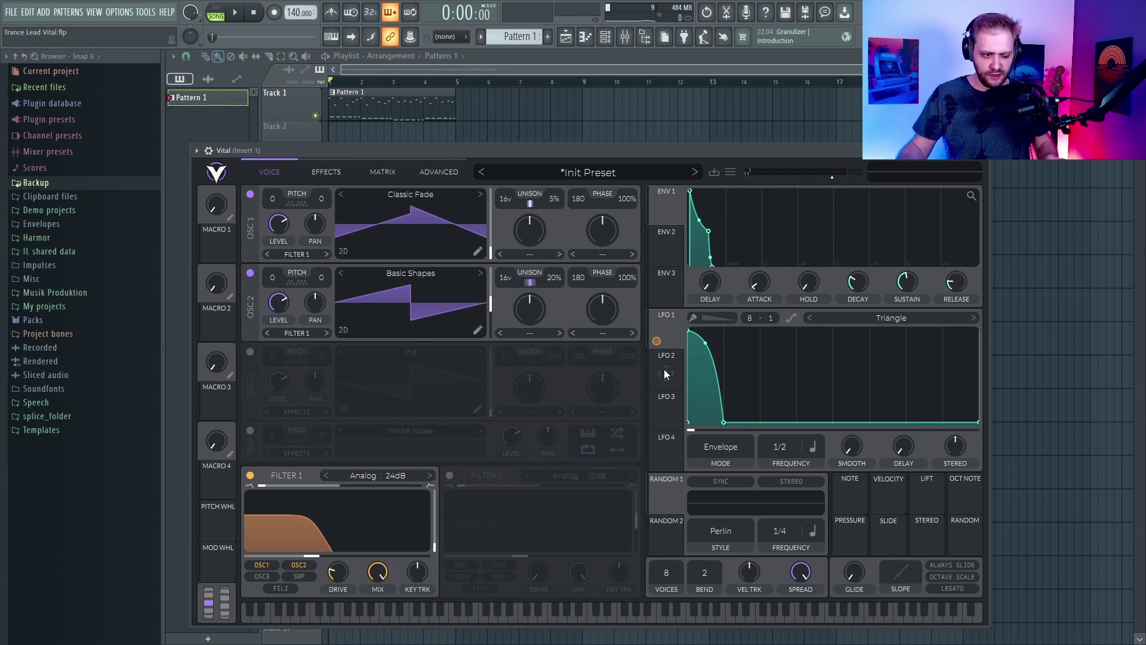
drag(656, 341, 334, 541)
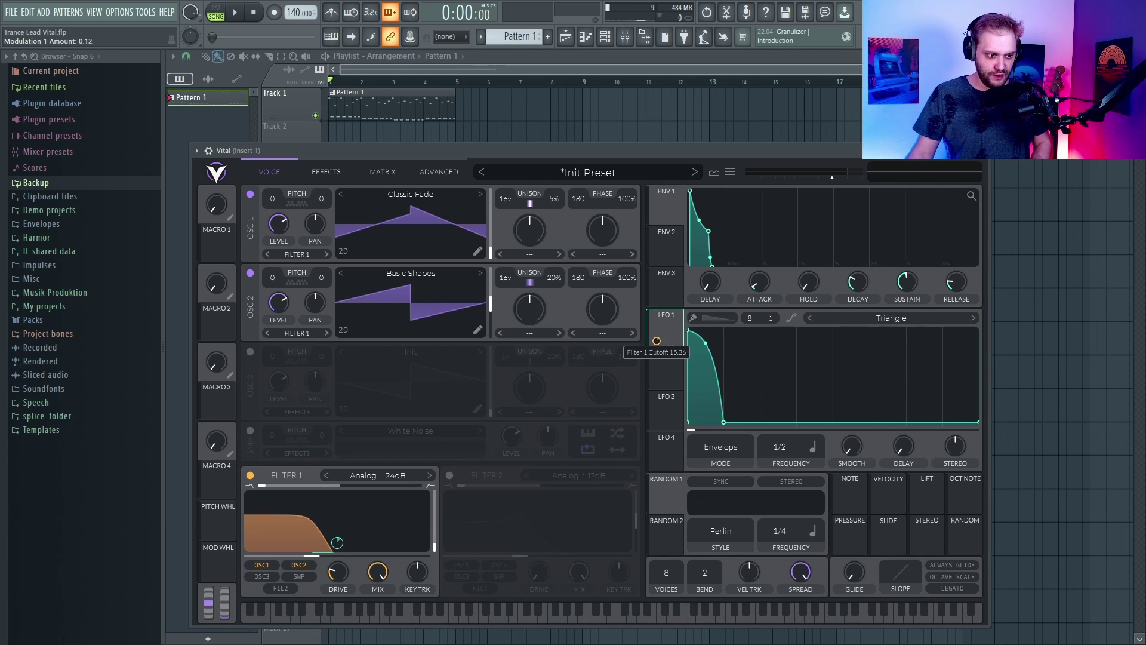
key(space)
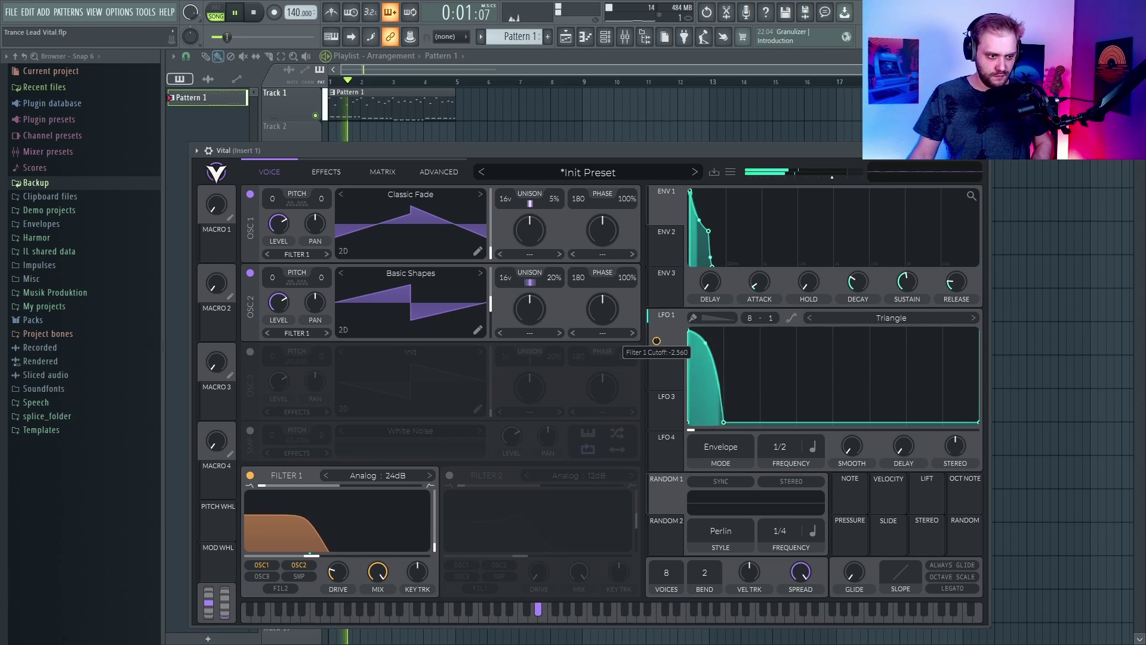
scroll(657, 341, up, 5)
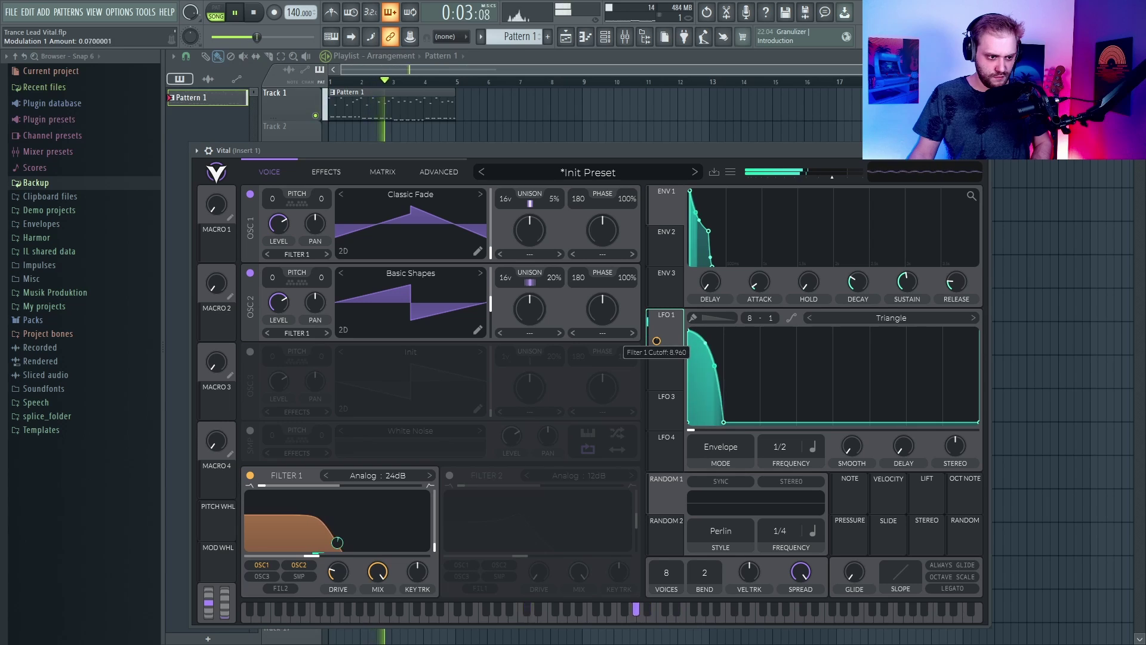
scroll(657, 341, up, 4)
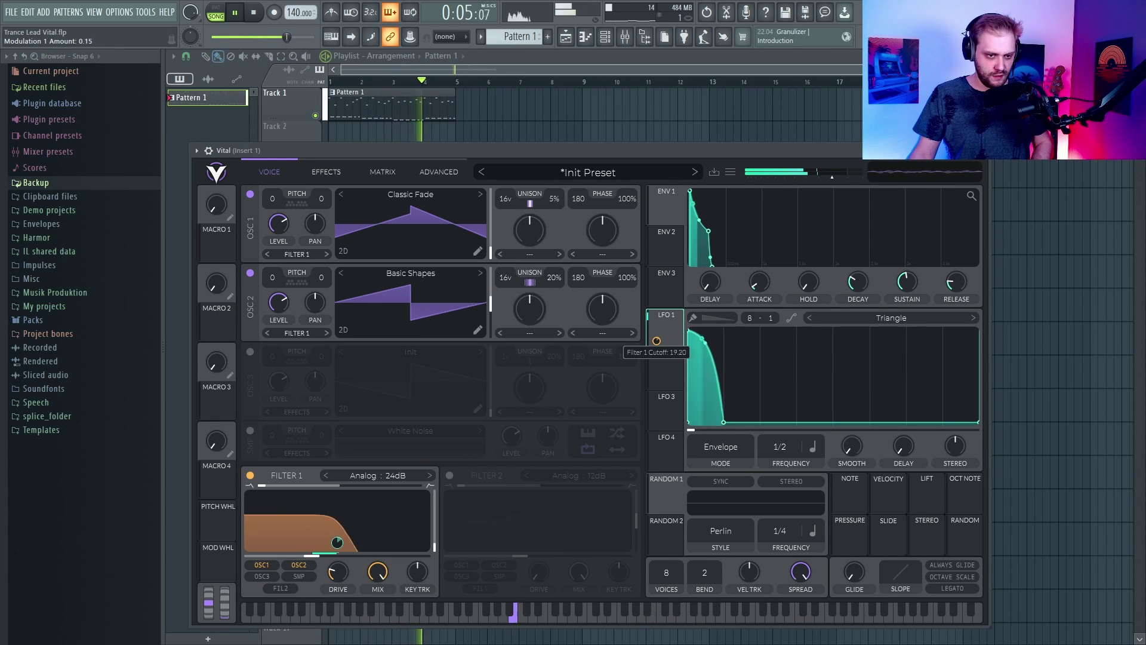
scroll(656, 341, up, 2)
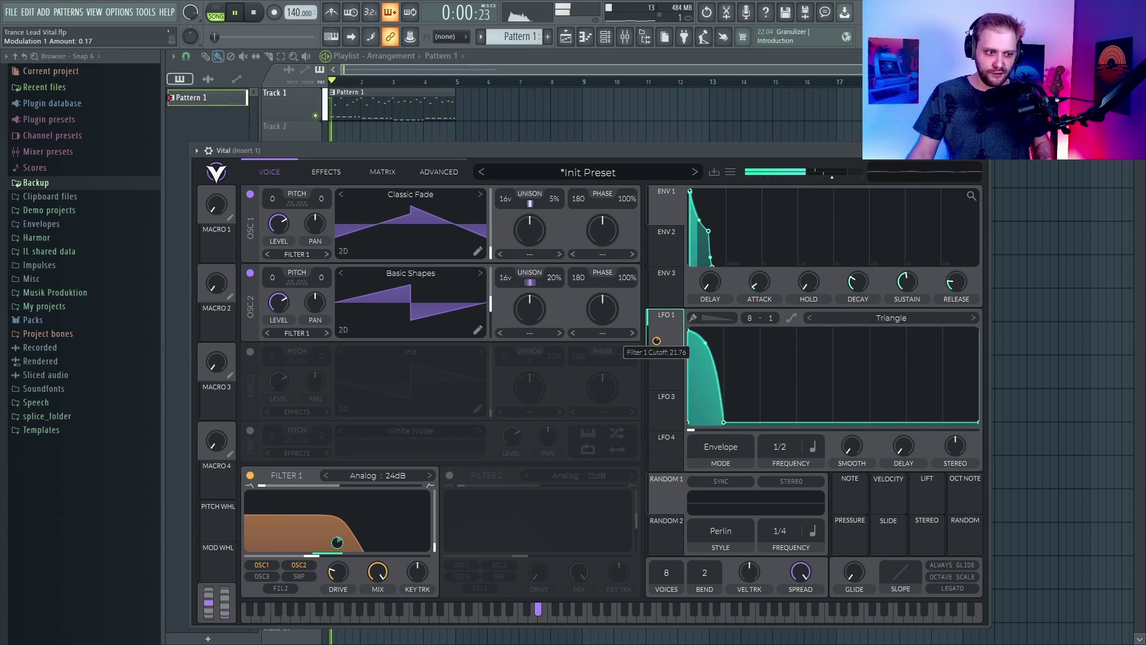
scroll(656, 341, up, 20)
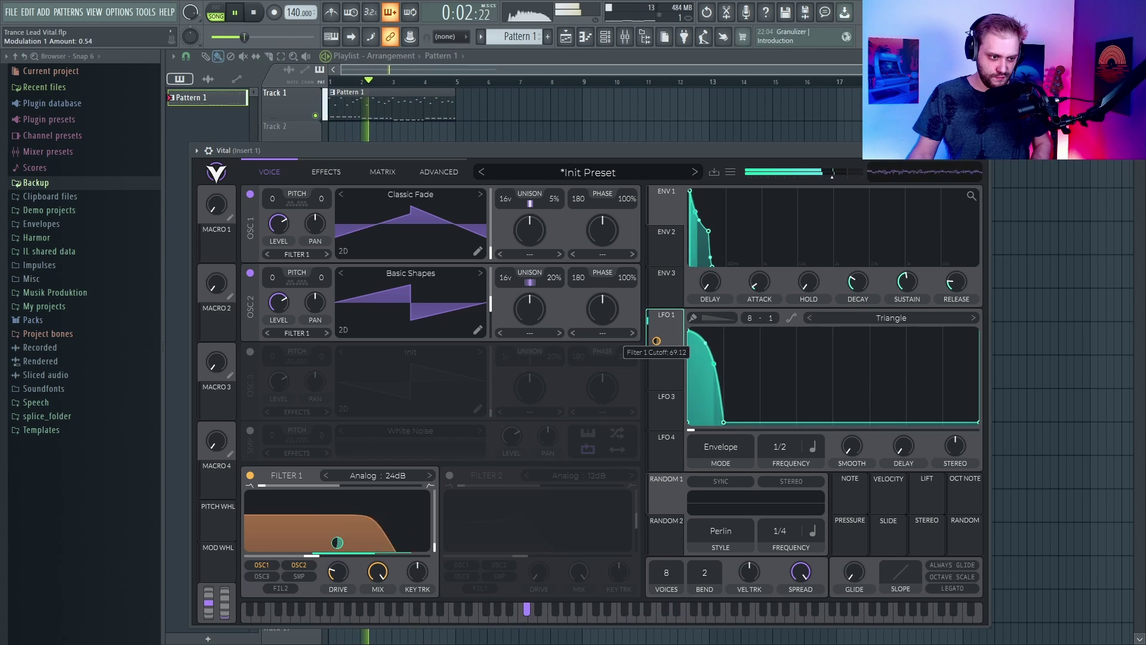
scroll(656, 341, up, 20)
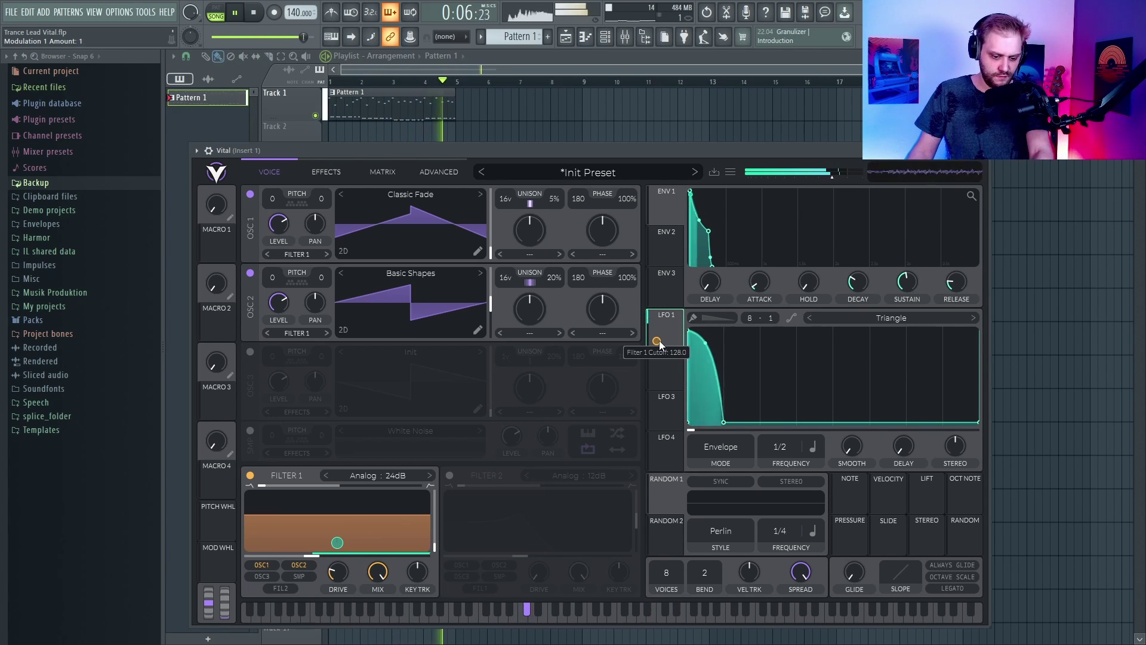
key(space)
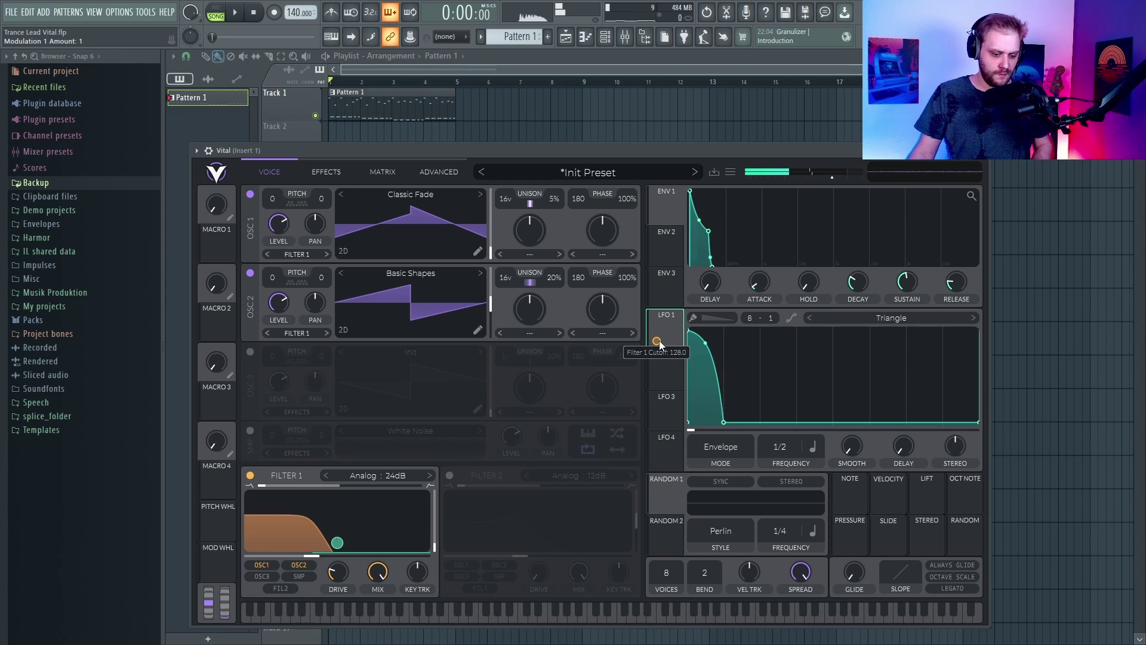